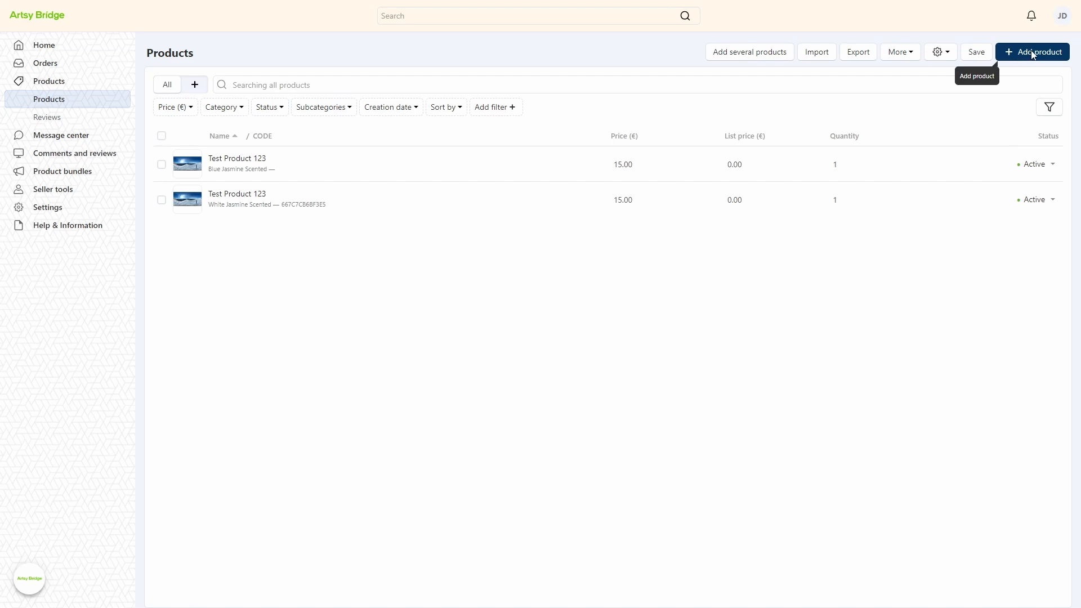
Start a new product named "White Jasmine Scented Candle: A Luxurious Aromatic Experience"
left_click(1045, 59)
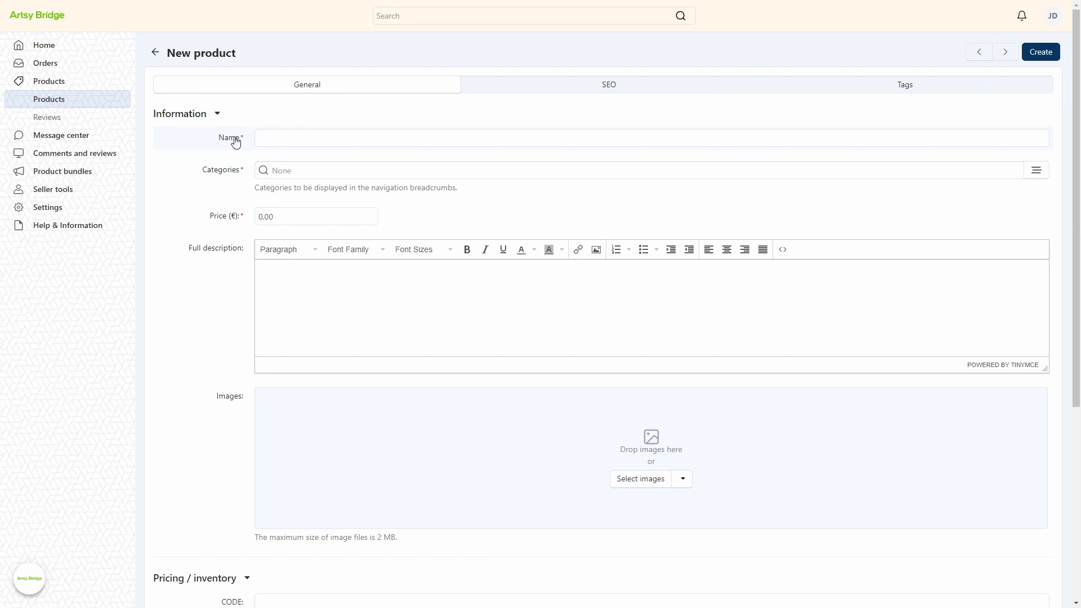
left_click(288, 139)
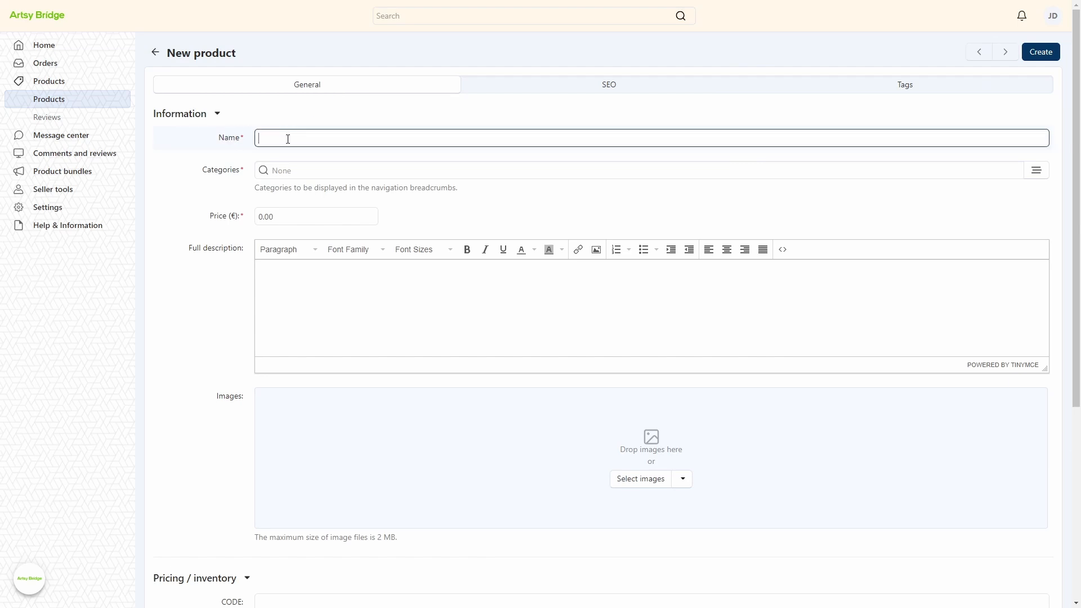
type("White Jasmine Scented Candle: A Luxurious Aromatic Experience")
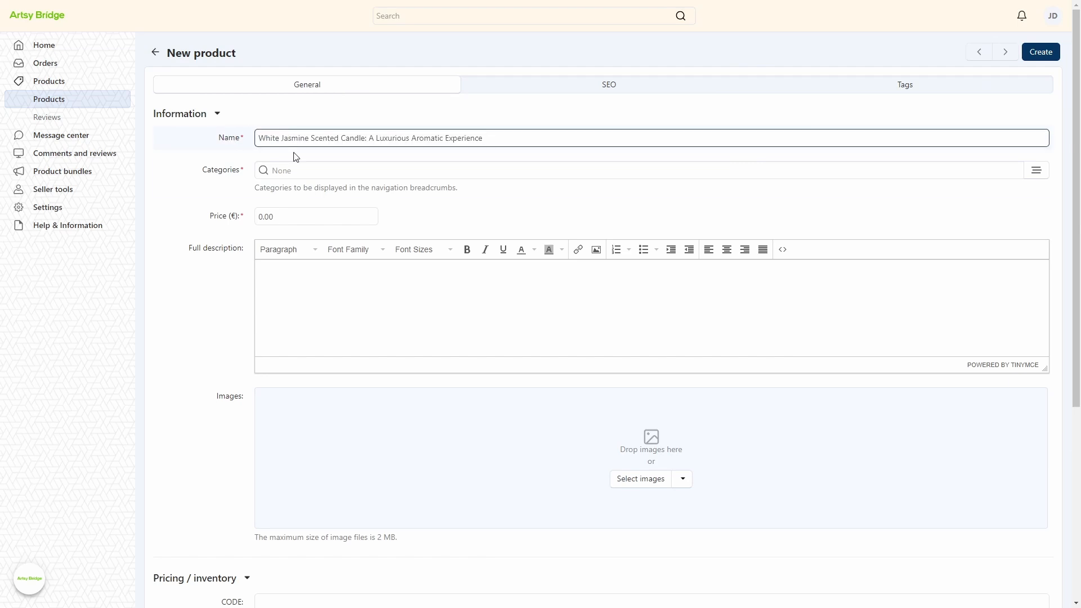
Assign the new product to the Candles & Wax Melts category under Shop by Category
left_click(292, 171)
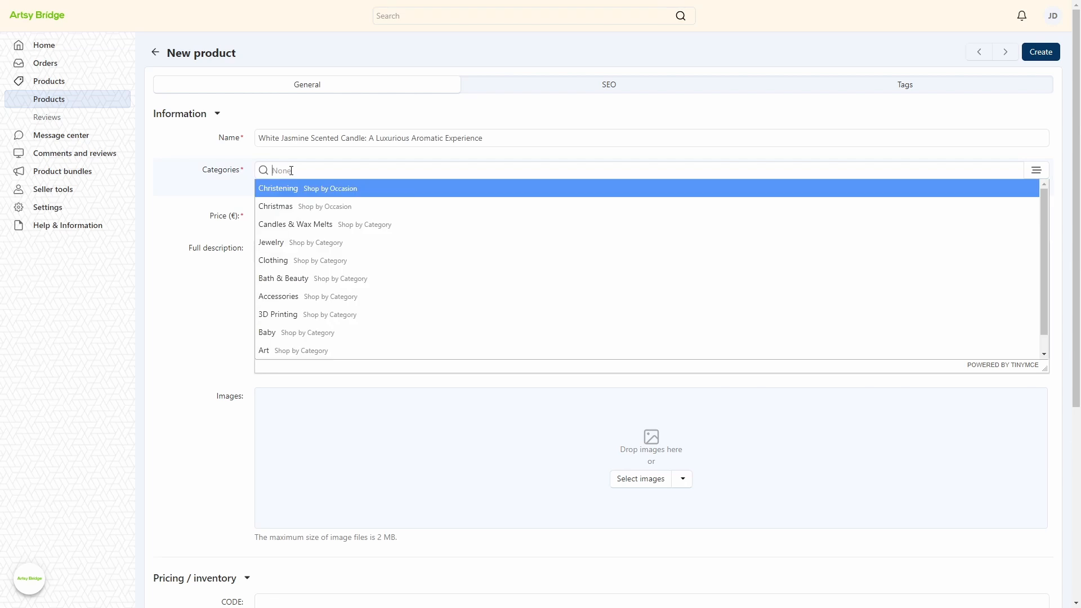
left_click(295, 233)
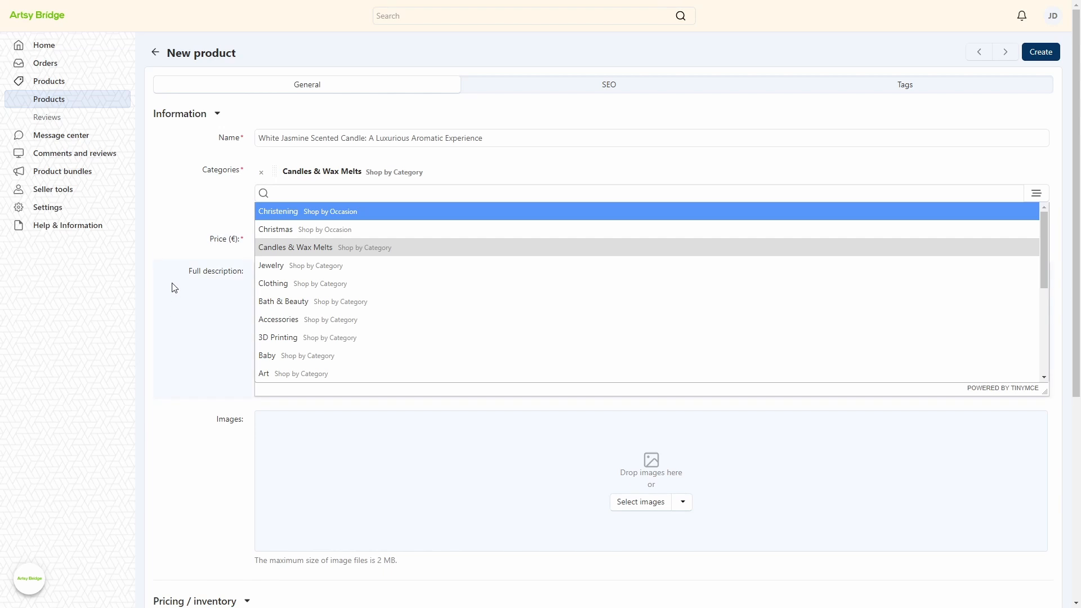
left_click(169, 200)
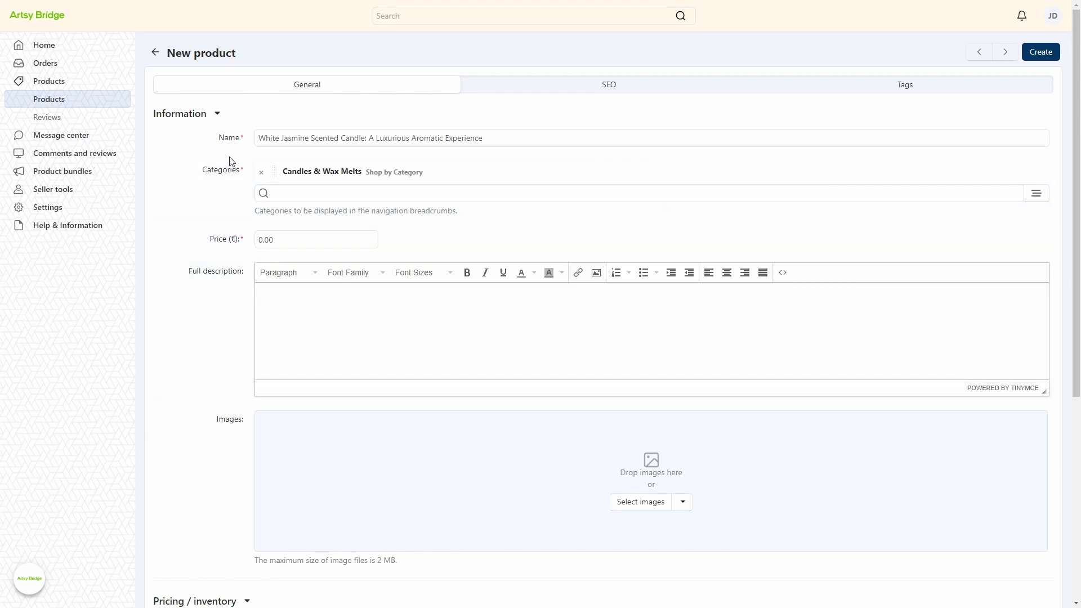
Set the price to 10.00 € and paste the copied candle text with its key features as the full description
left_click(285, 240)
type("10.00")
left_click(347, 327)
key("ctrl+v")
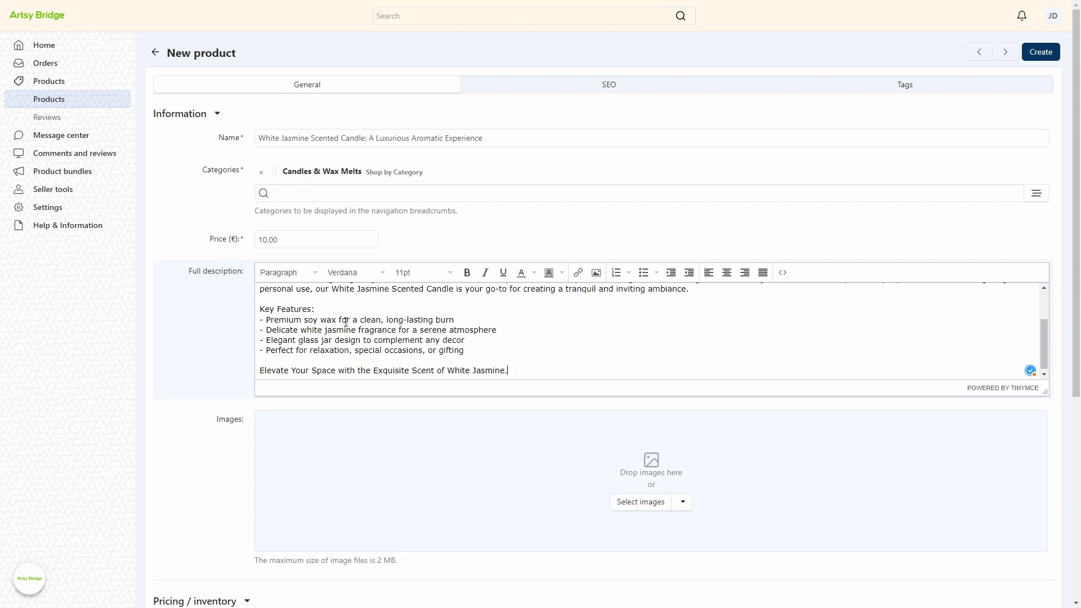
scroll(387, 298, "up", 3)
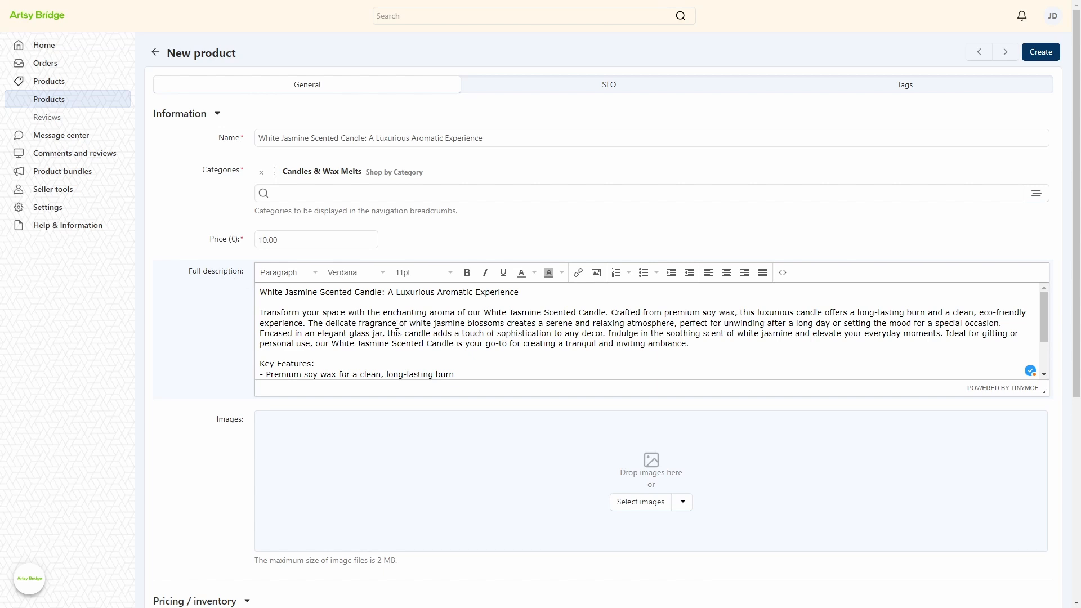
Upload the photo of a candle being lit with a match as the product image
scroll(215, 304, "down", 1)
scroll(214, 304, "down", 2)
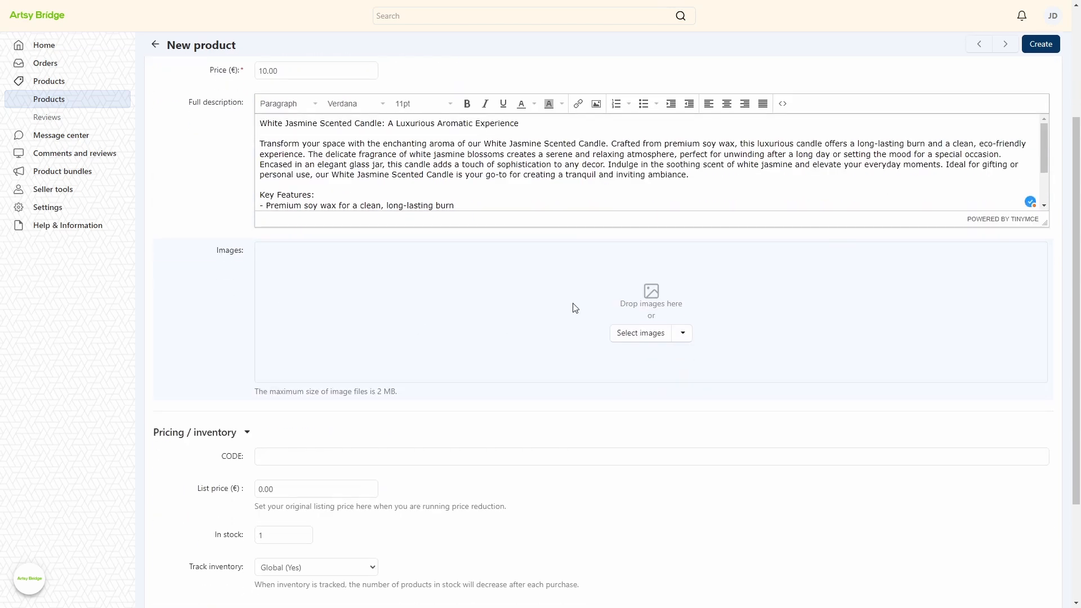
left_click(638, 334)
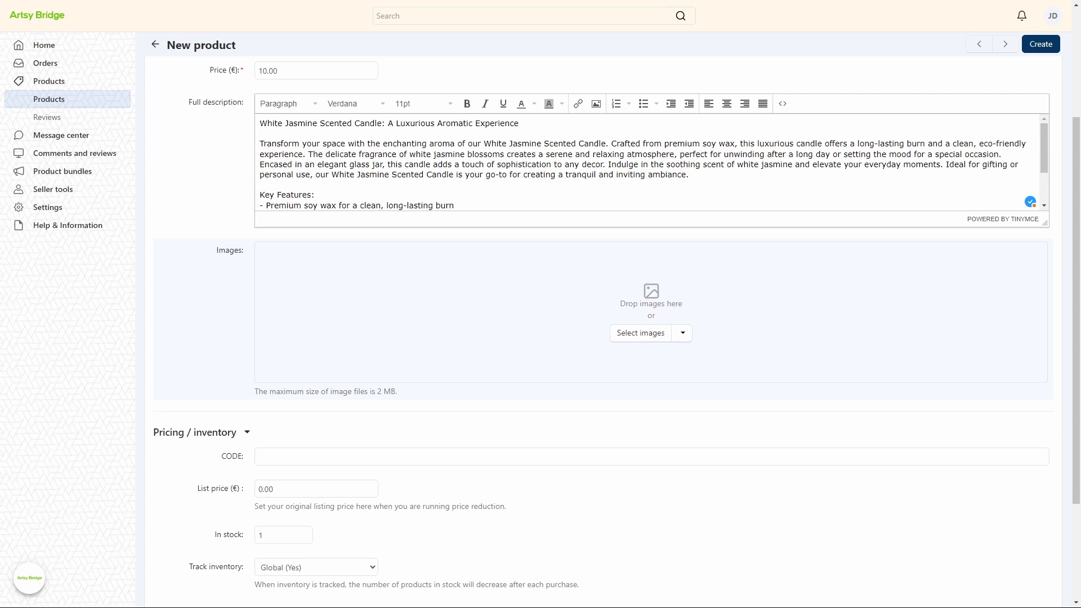
left_click(443, 282)
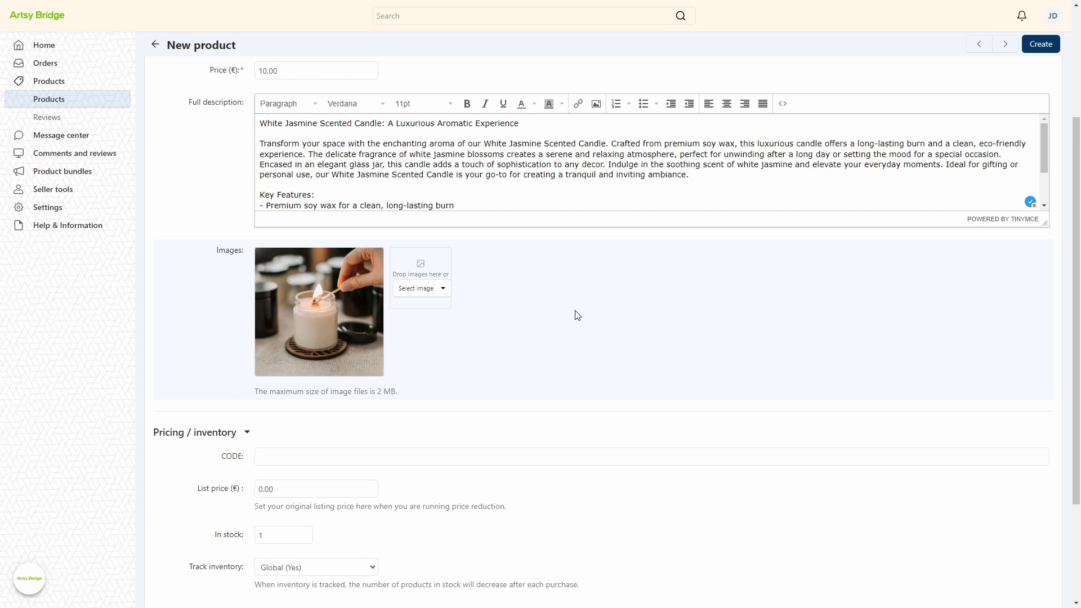
Leave the product code empty and set the list price to 10 € in the pricing and inventory details
scroll(576, 314, "down", 2)
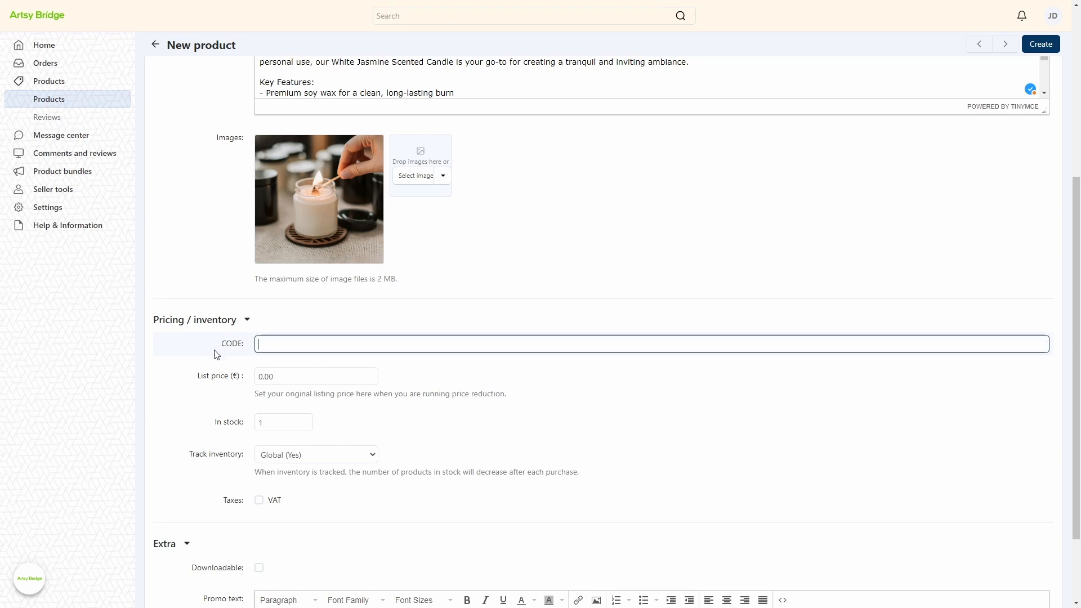
left_click(342, 344)
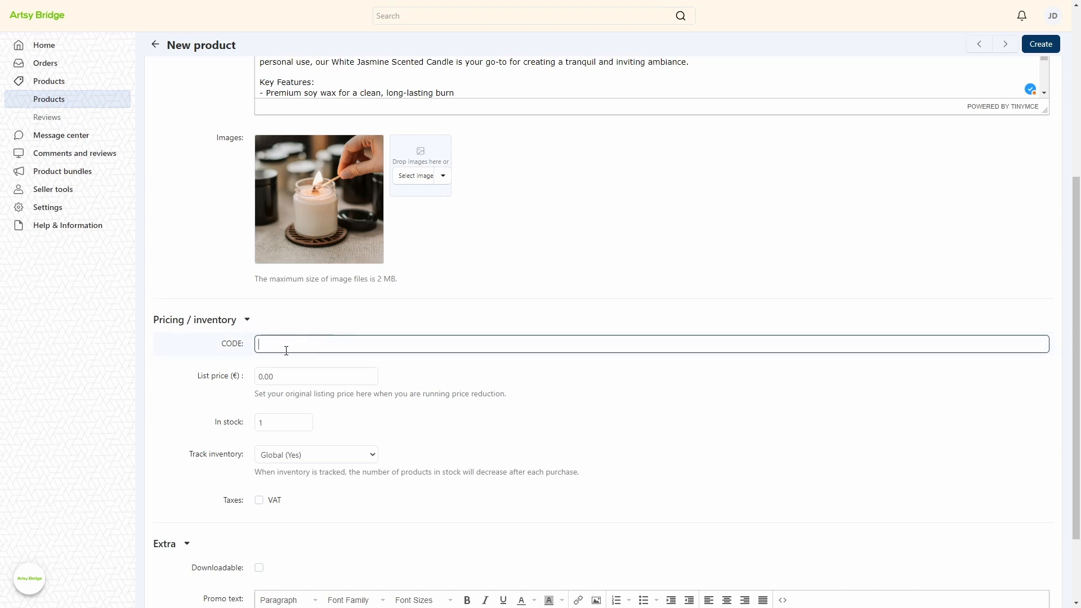
scroll(286, 351, "up", 5)
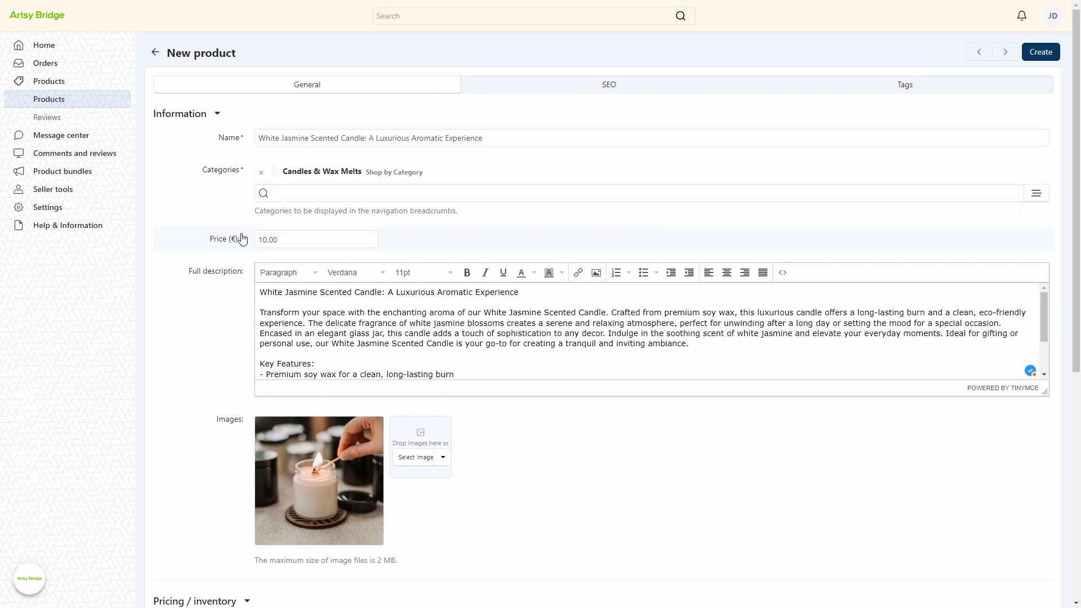
scroll(212, 280, "down", 5)
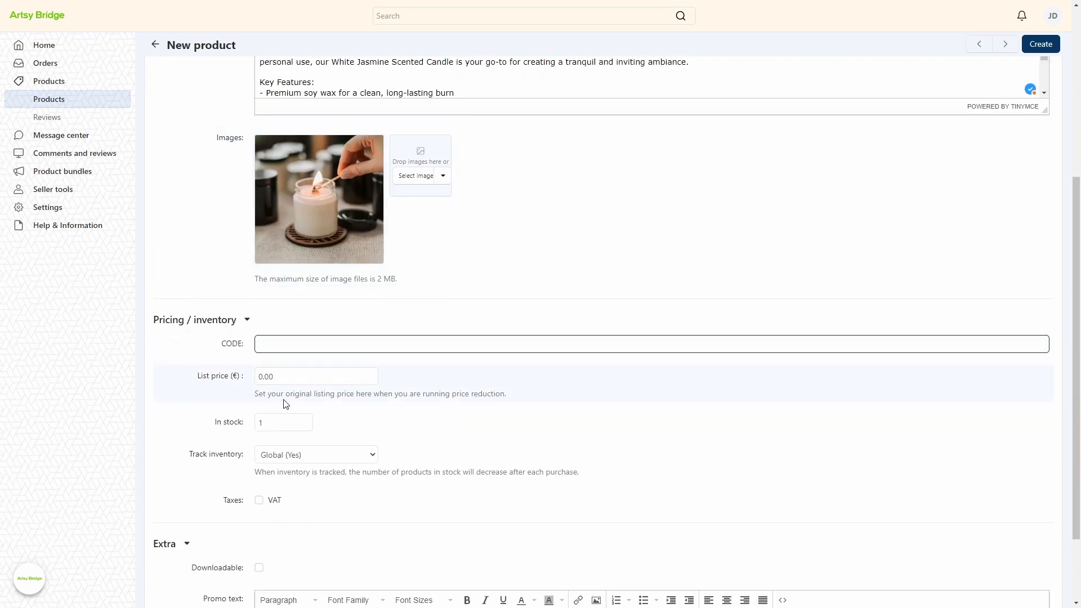
left_click(273, 383)
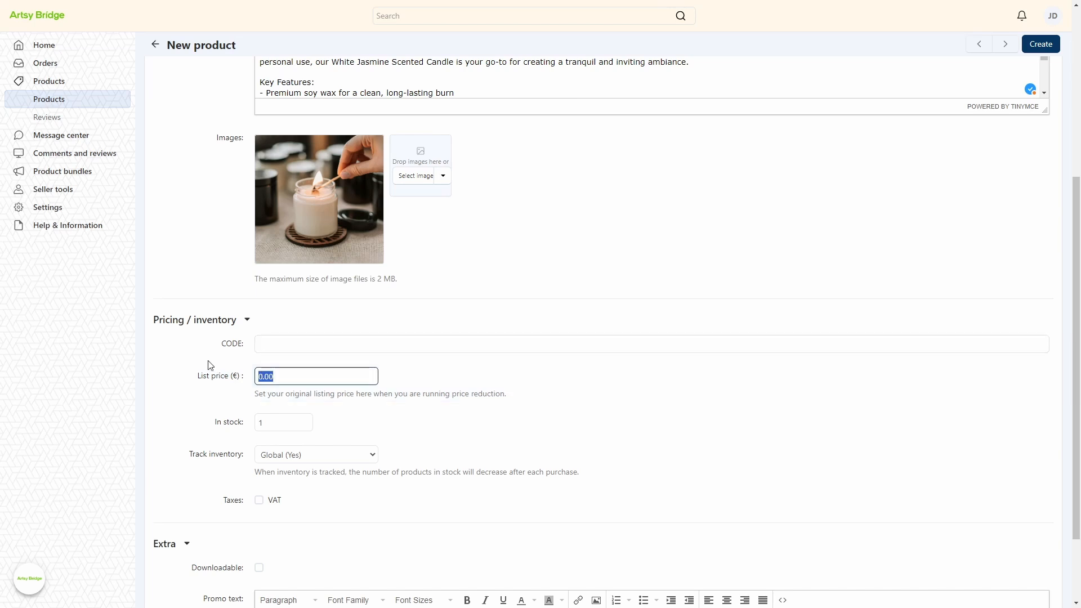
type("10")
Try a reduced selling price of 5.00 € and set it back to 10.00 €
scroll(264, 335, "up", 5)
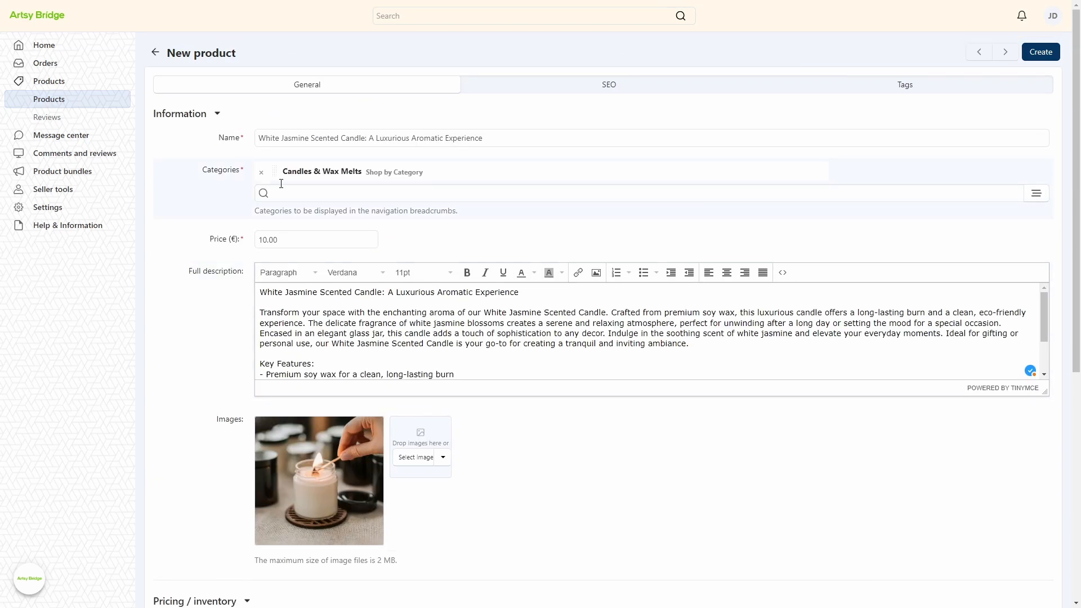
left_click(291, 238)
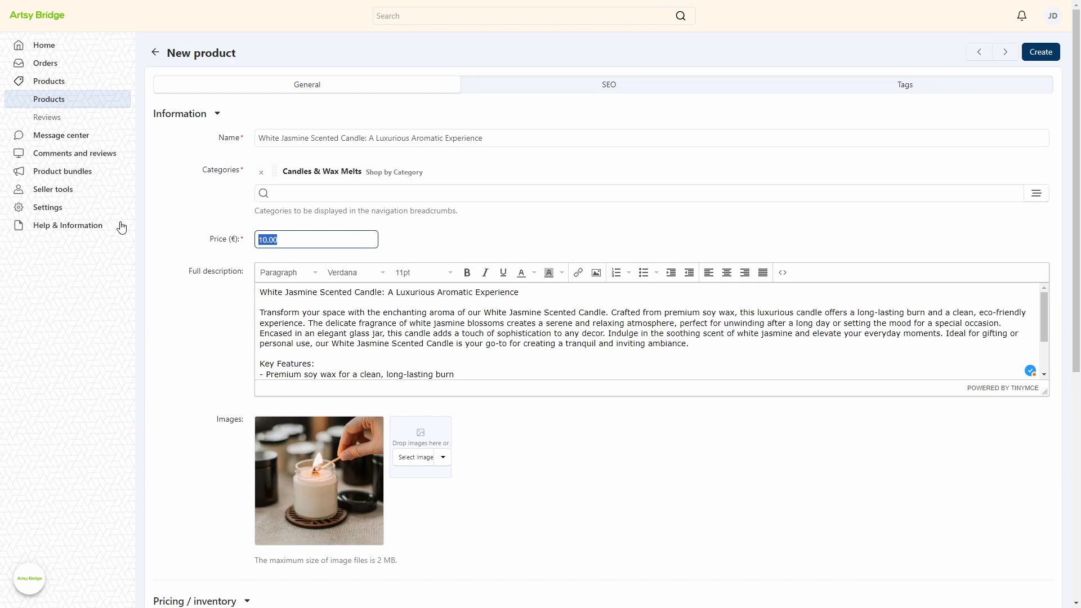
type("5.00")
left_click(209, 239)
key("ctrl+a")
type("10.00")
Set the quantity in stock to 10
scroll(104, 190, "down", 6)
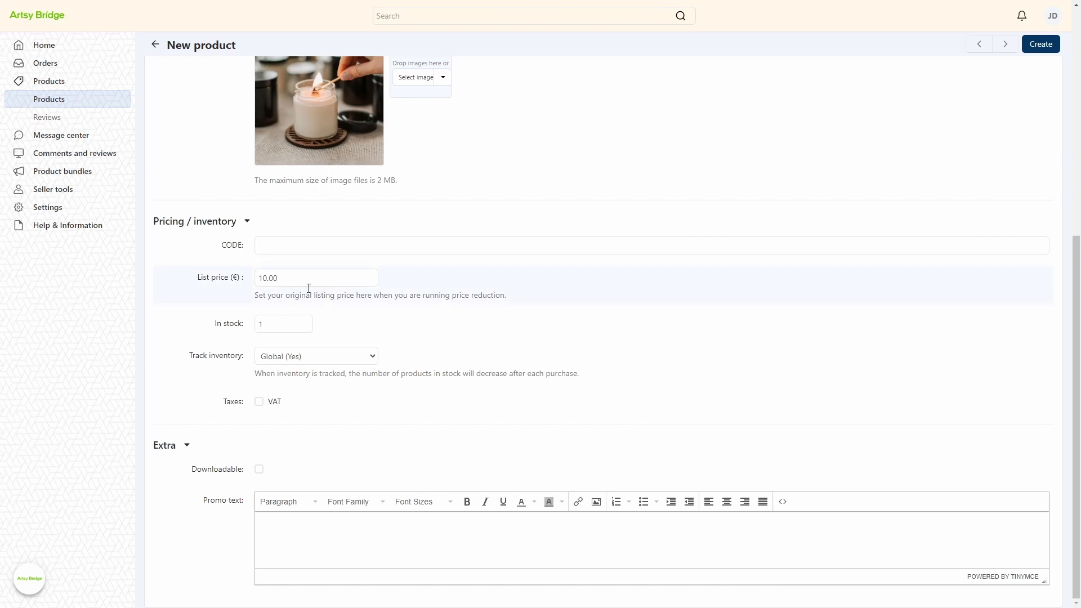
double_click(279, 326)
type("10")
key("Tab")
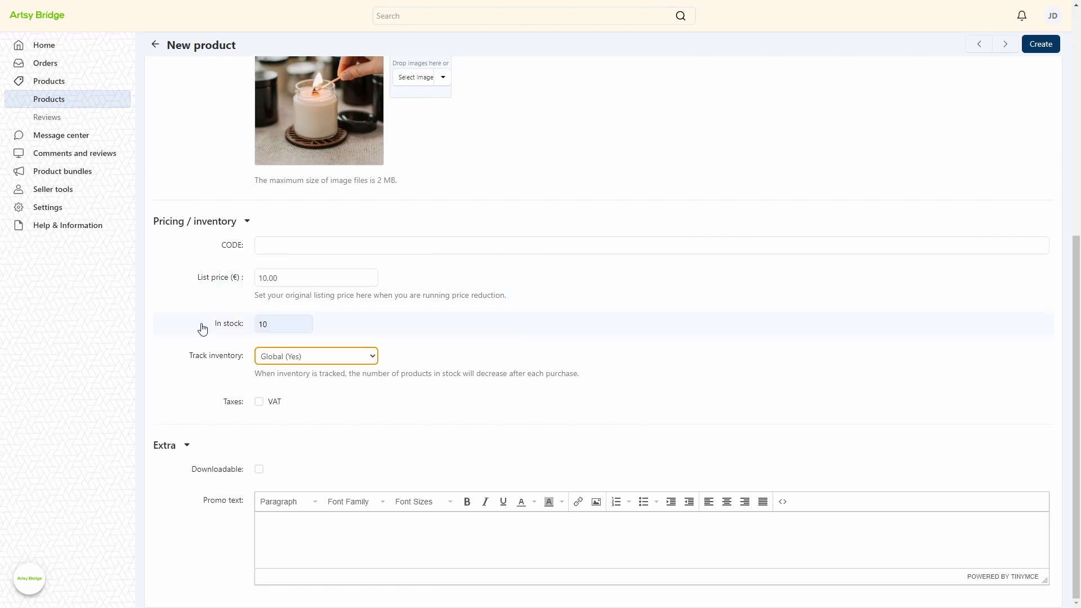
left_click(191, 326)
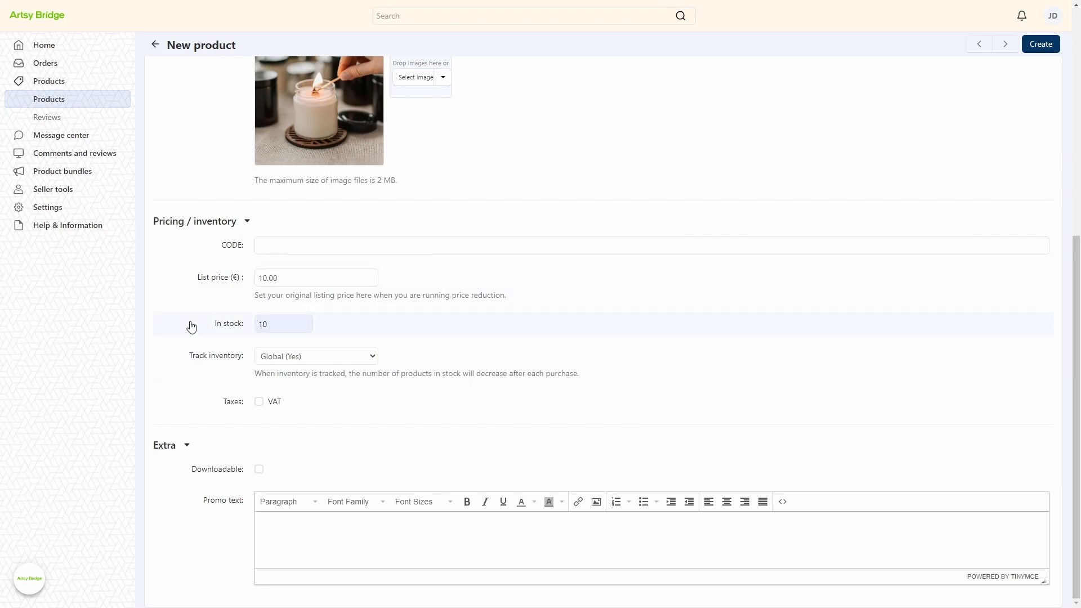
Keep inventory tracking at Global (Yes) and apply VAT to the product
left_click(315, 358)
left_click(259, 403)
left_click(331, 520)
scroll(399, 498, "up", 7)
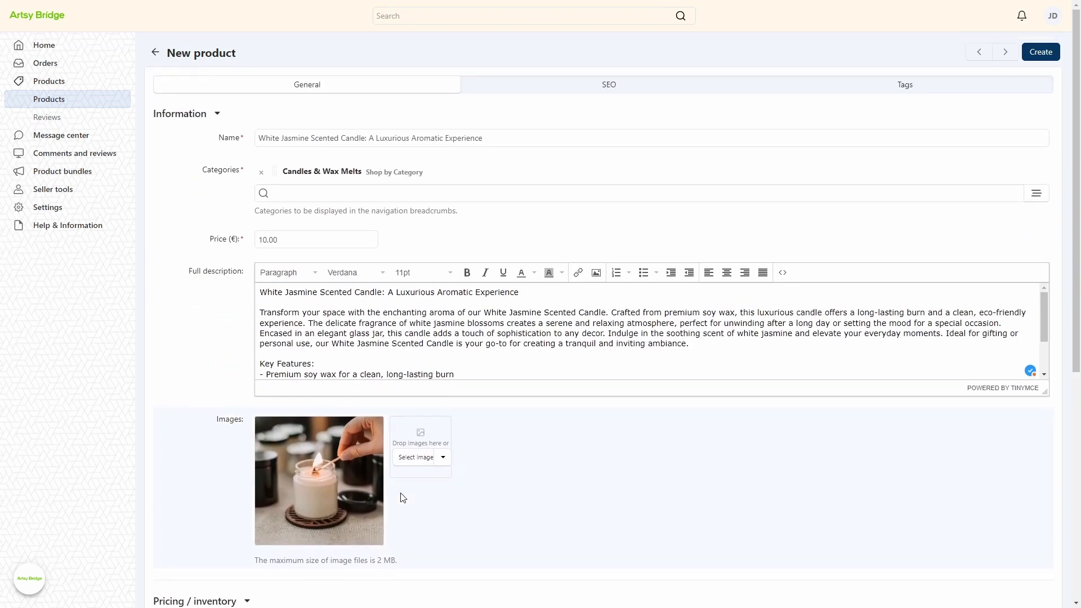
Set the SEO page title to "White Jasmine Scented Candle | Luxurious Aromatic Experience | Crafty Crafts Example"
left_click(596, 86)
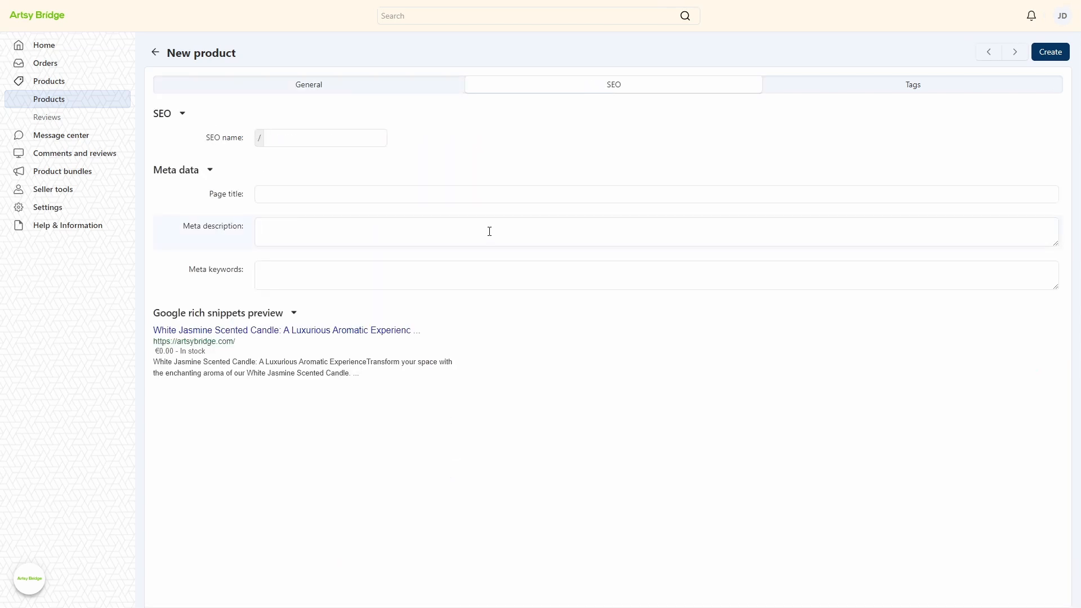
left_click(297, 193)
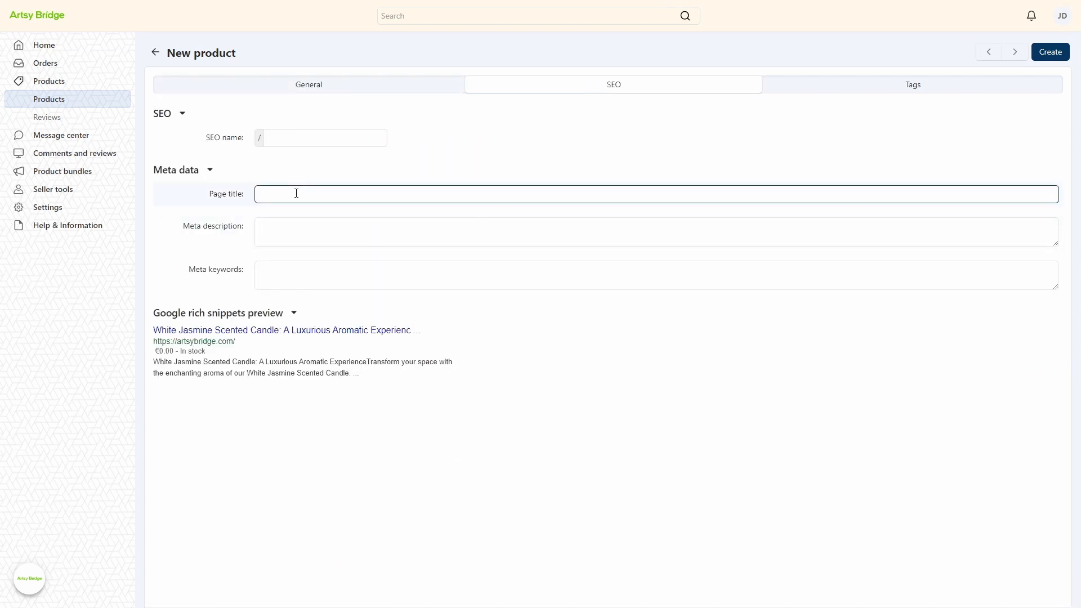
type("White Jasmine Scented Candle | Luxurious Aromatic Experience | Crafty Crafts Example")
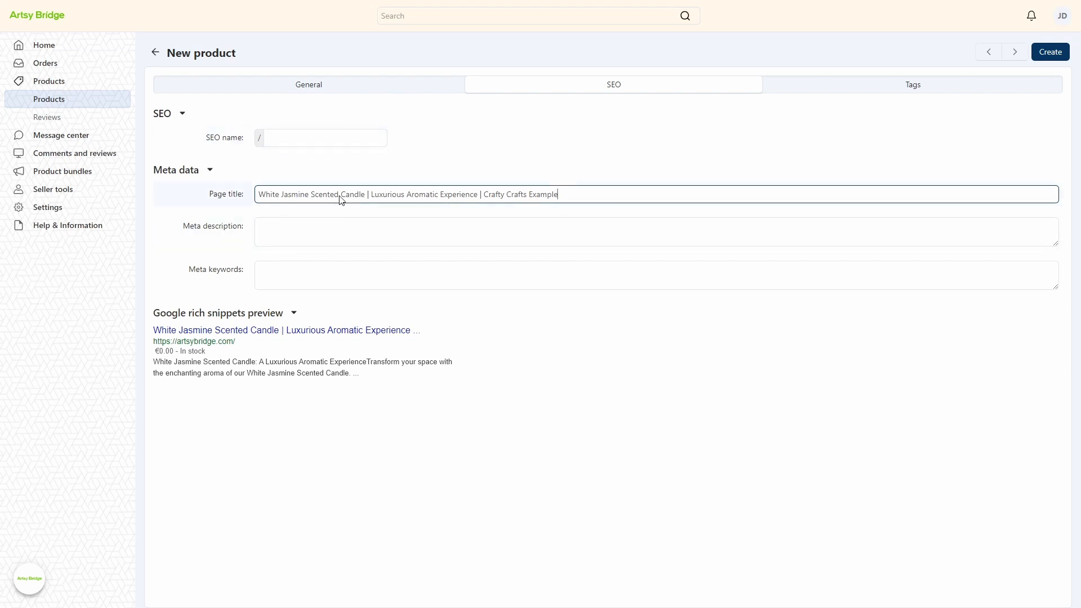
Fill in the meta description beginning "Discover the enchanting aroma" and meta keywords from "White Jasmine Scented Candle" through "Long-Lasting Candle"
left_click(295, 226)
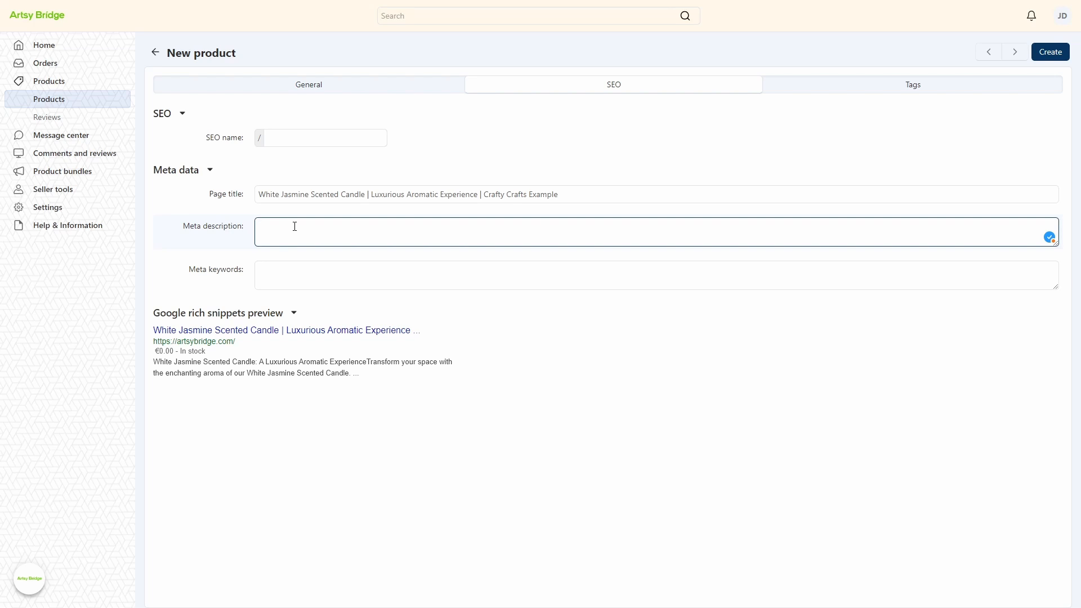
type("Discover the enchanting aroma of our White Jasmine Scented Candle. Made from premium soy wax, it offers a long-lasting, clean burn with a serene white jasmine fragrance. Perfect for relaxation, special occasions, or gifting.")
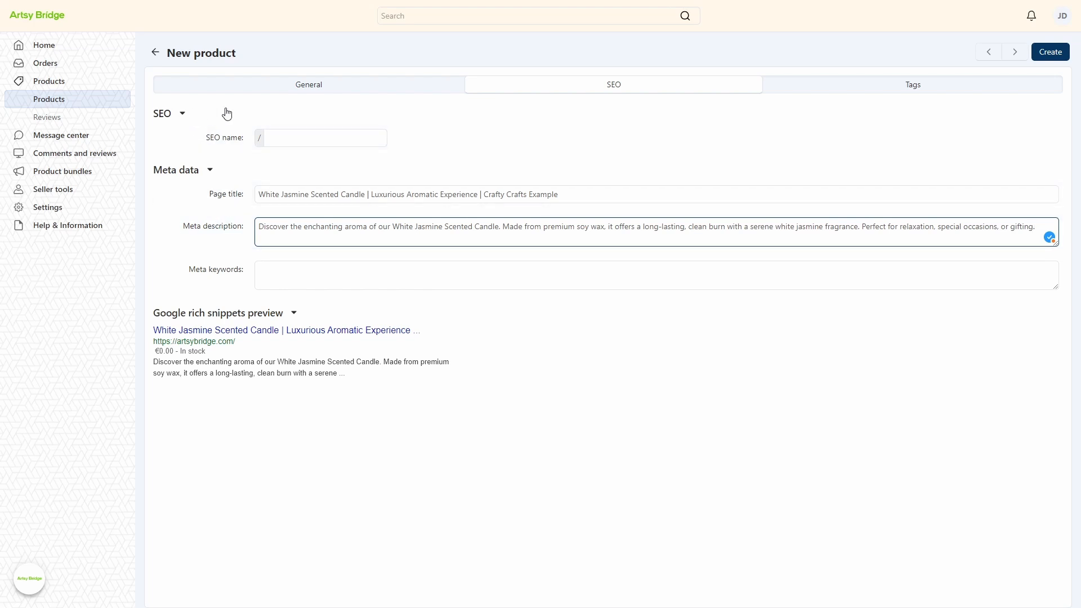
left_click(391, 274)
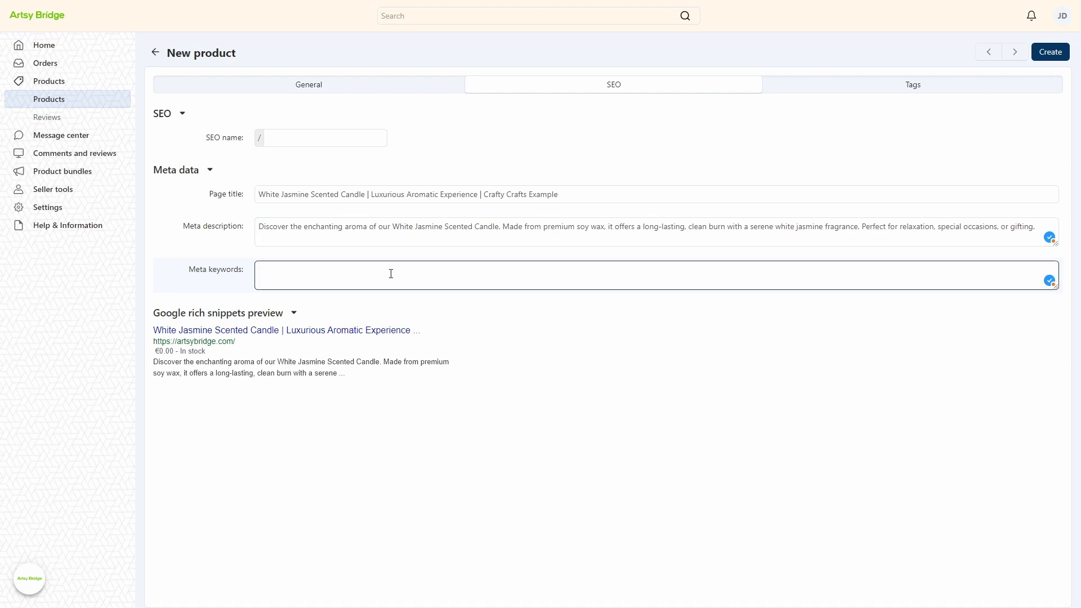
type("White Jasmine Scented Candle, Jasmine Candle, Premium Soy Wax Candle, Aromatic Candle, Luxurious Candle, Relaxation Candle, Gift Candle, Home Fragrance, Eco-Friendly Candle, Long-Lasting Candle")
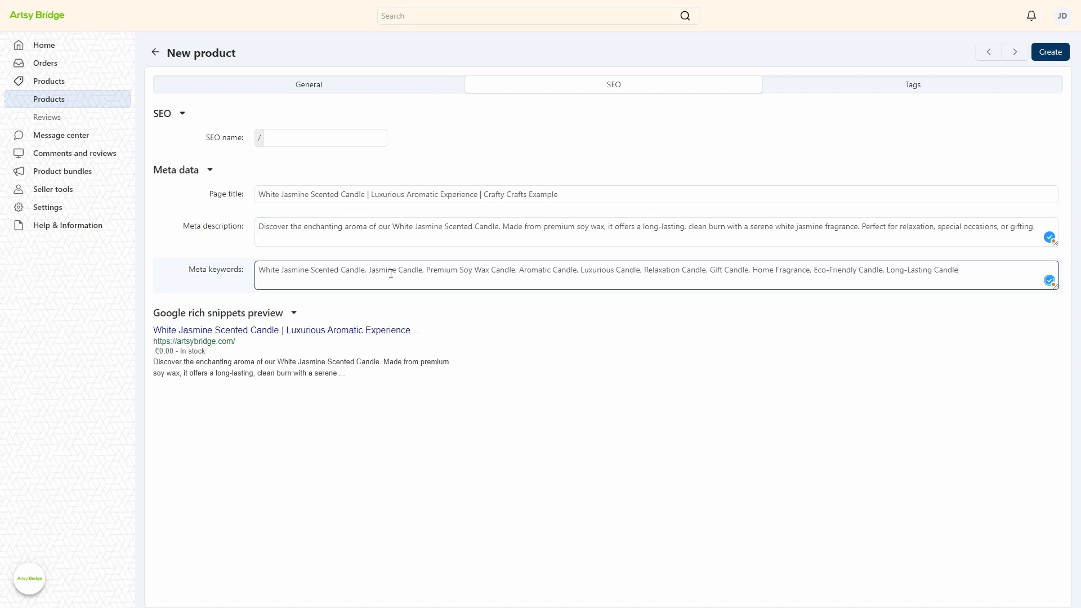
Add the tag "candle", create the product and dismiss the save notice
left_click(898, 84)
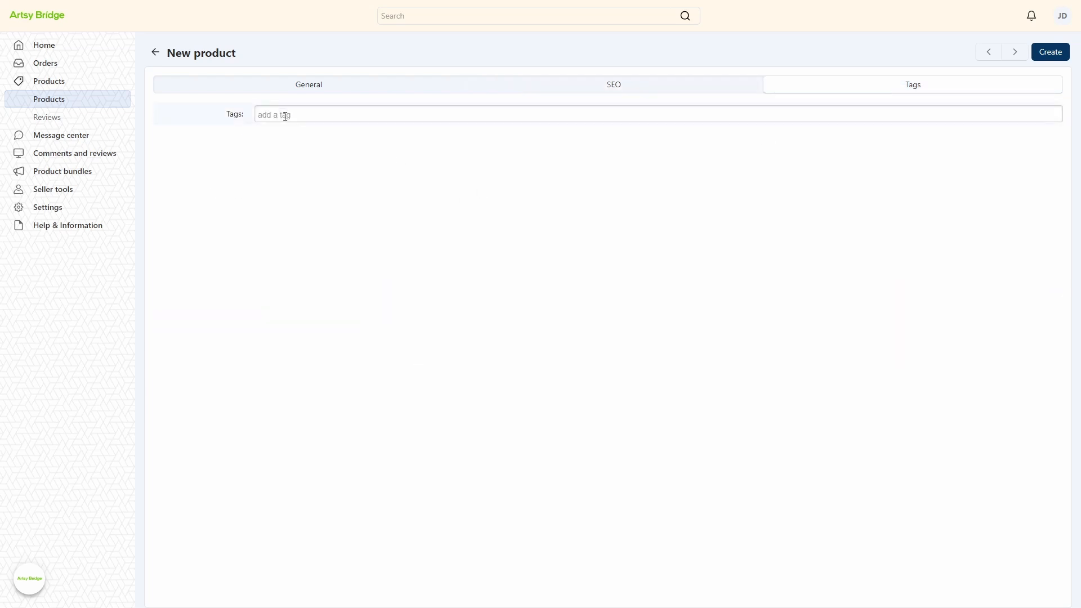
left_click(299, 114)
type("candle")
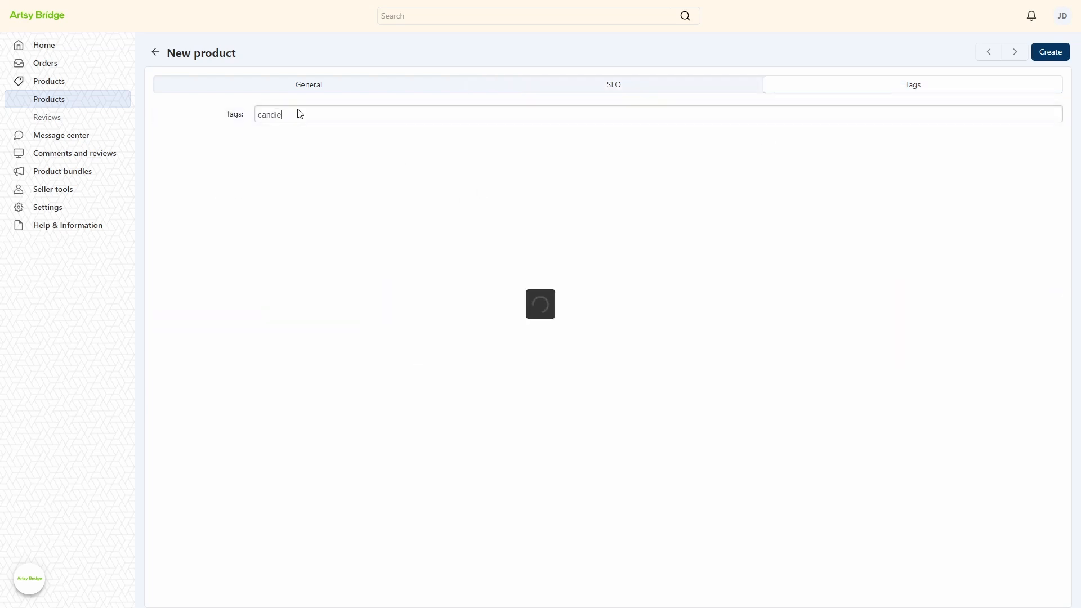
key("Return")
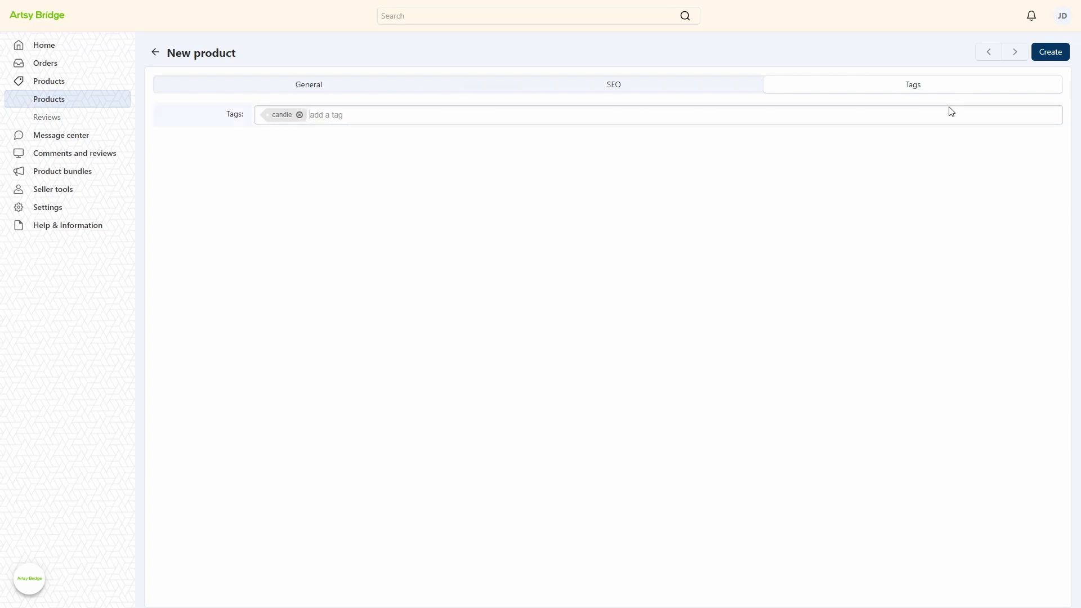
left_click(1047, 56)
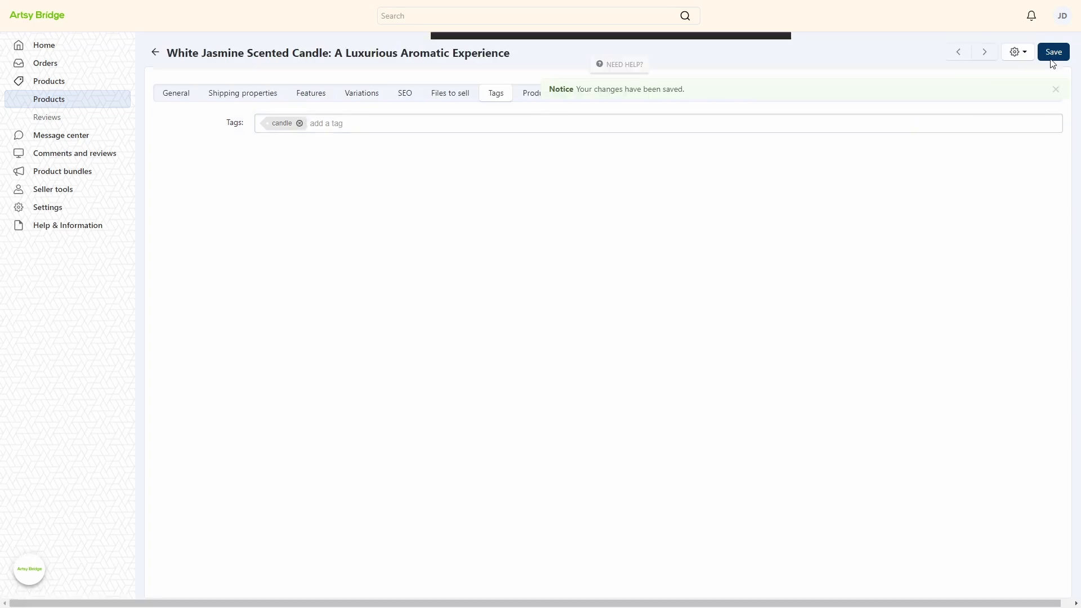
left_click(1056, 90)
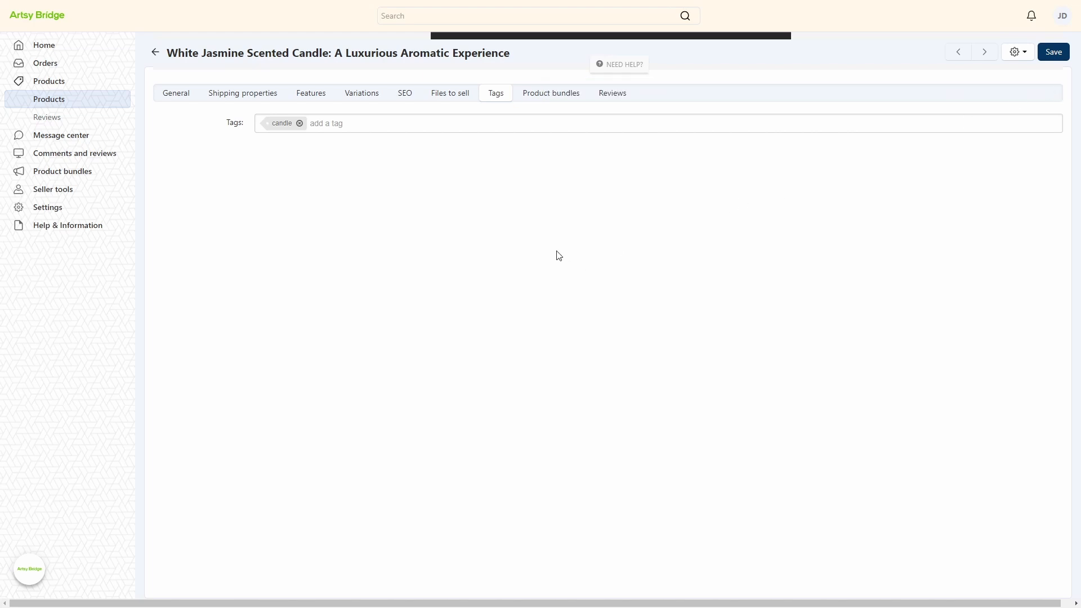
left_click(167, 97)
scroll(169, 181, "down", 10)
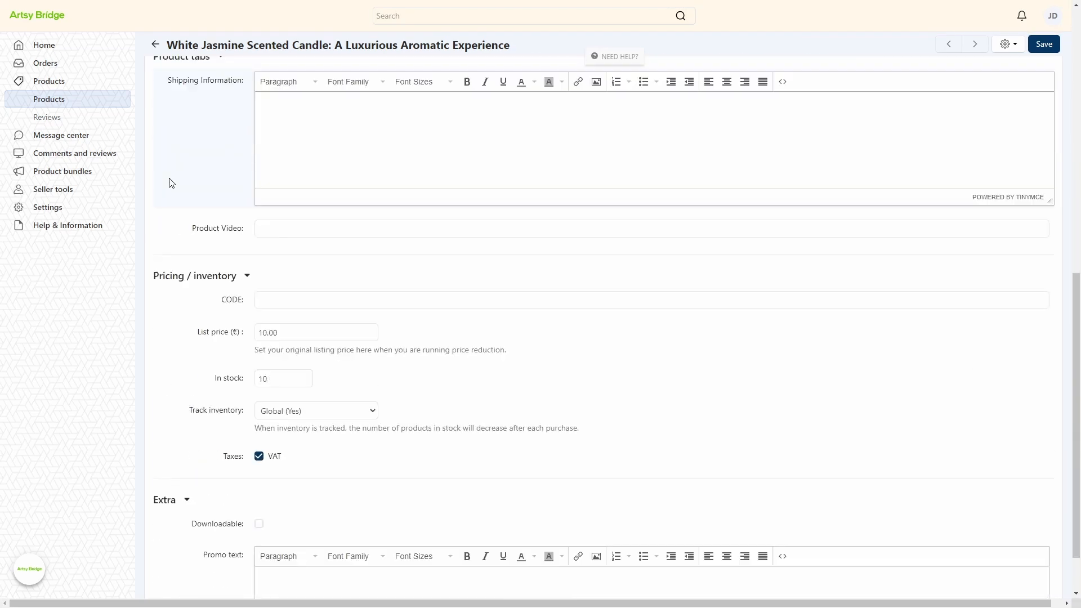
scroll(169, 181, "up", 3)
scroll(169, 182, "up", 7)
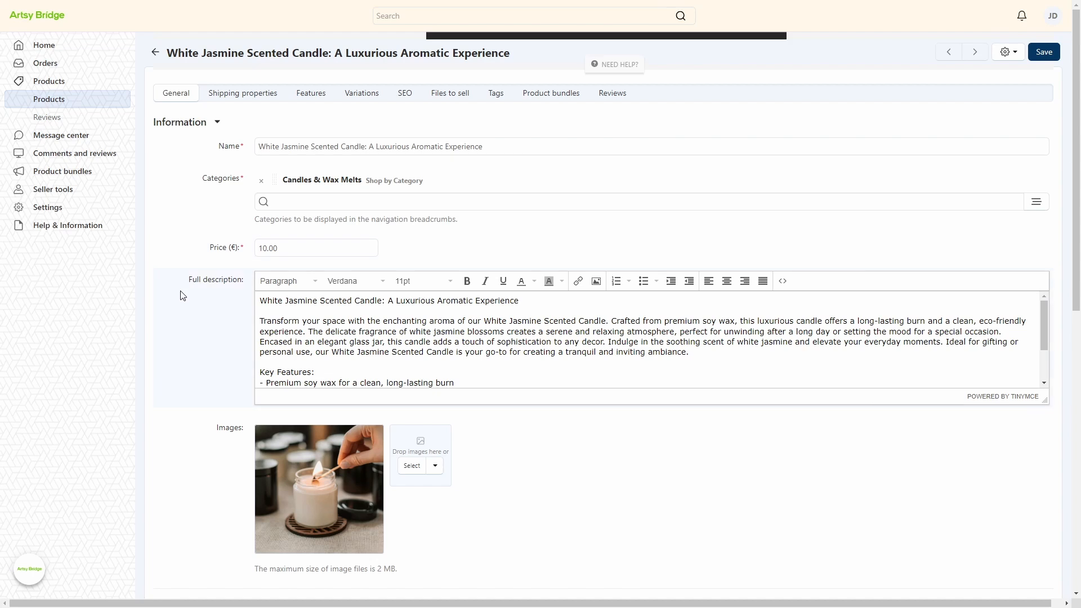
scroll(180, 288, "down", 5)
scroll(179, 282, "down", 2)
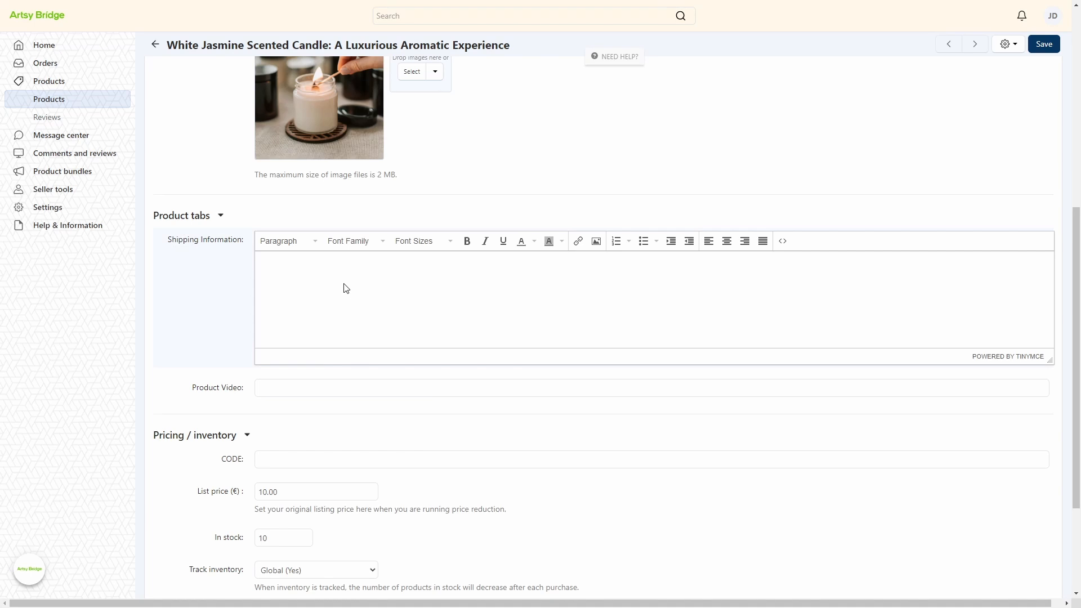
left_click(280, 391)
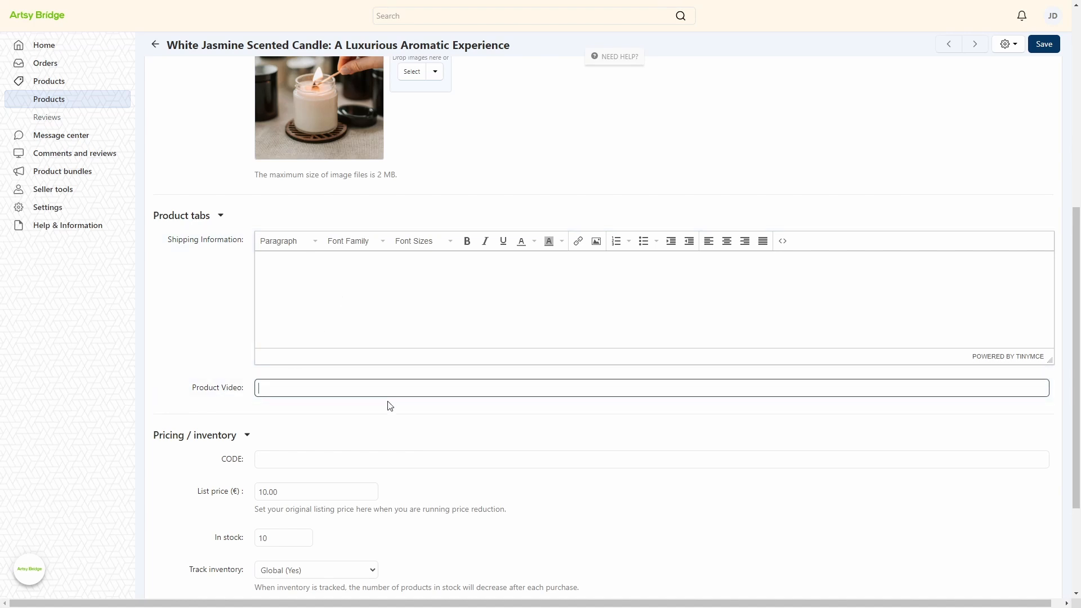
type("https://www.youtube.com/watch?v=r8C4MERc4sg&t=7s")
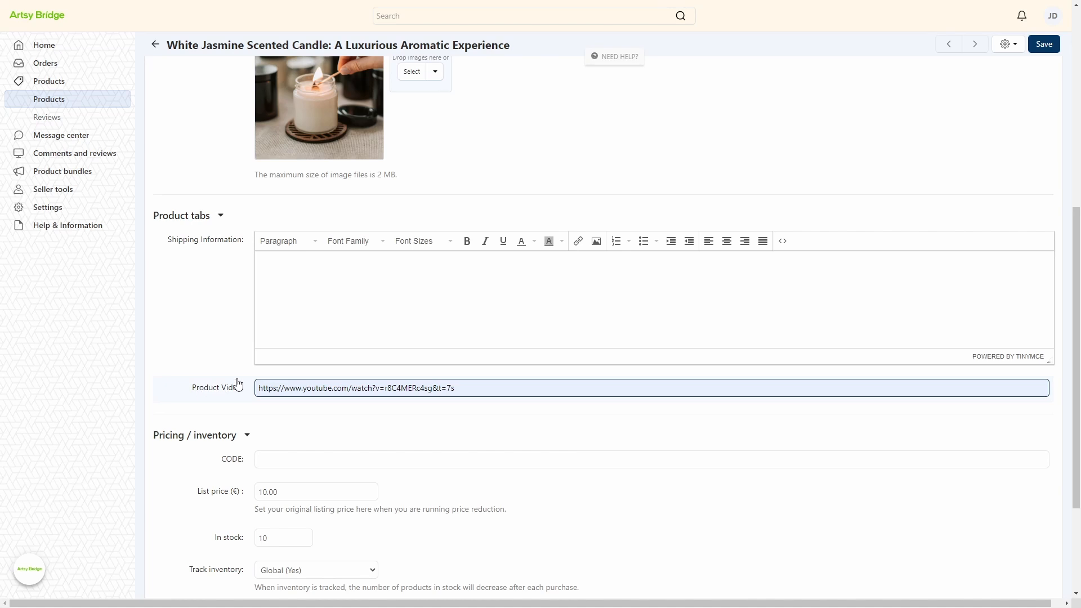
scroll(192, 326, "down", 3)
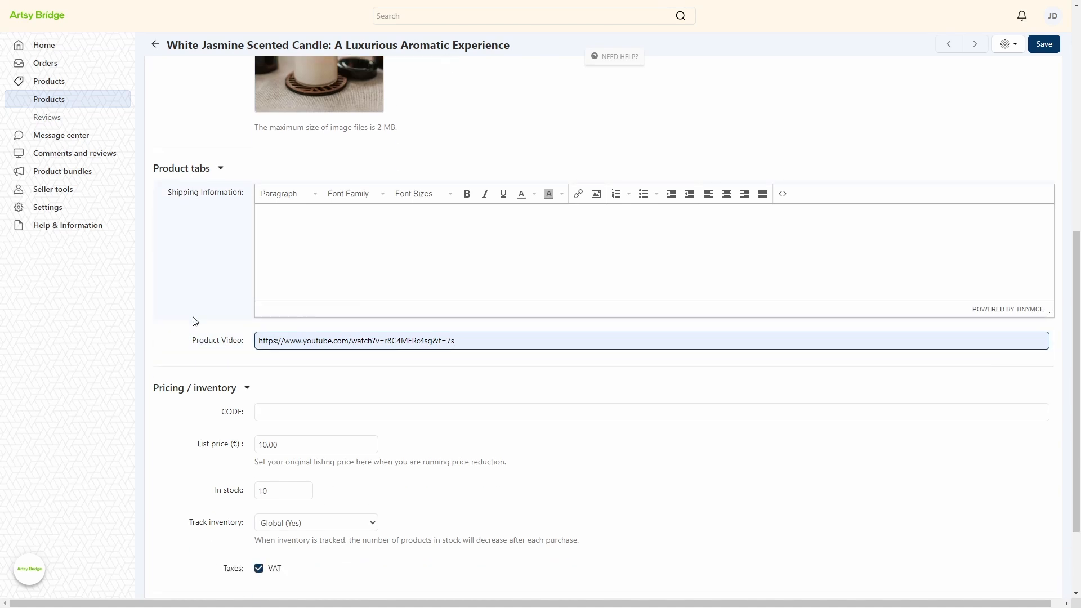
scroll(186, 315, "down", 1)
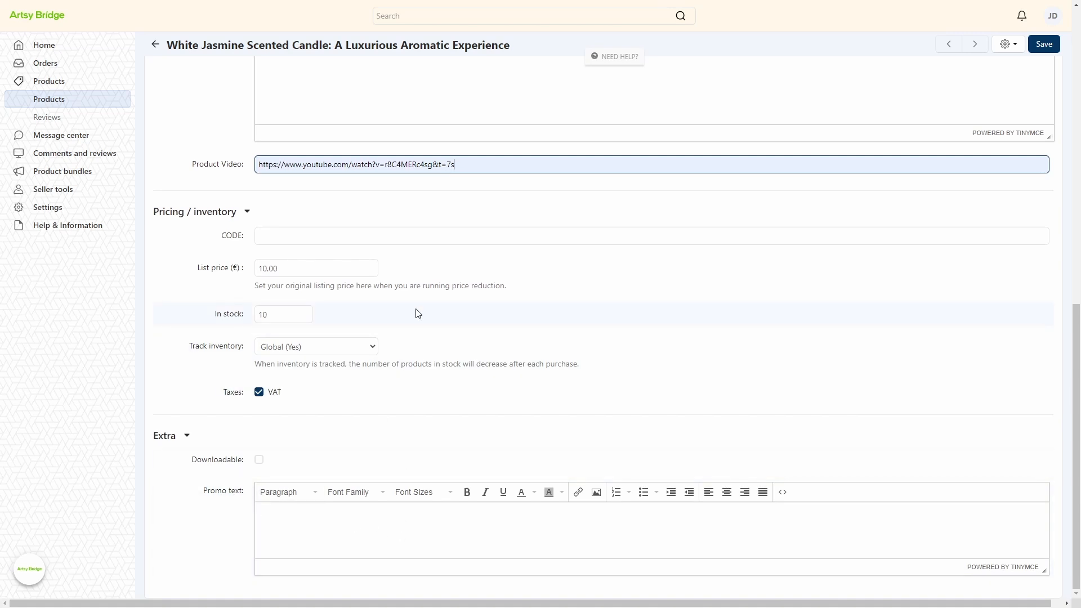
Set the candle's shipping weight to 450 g
scroll(418, 314, "up", 10)
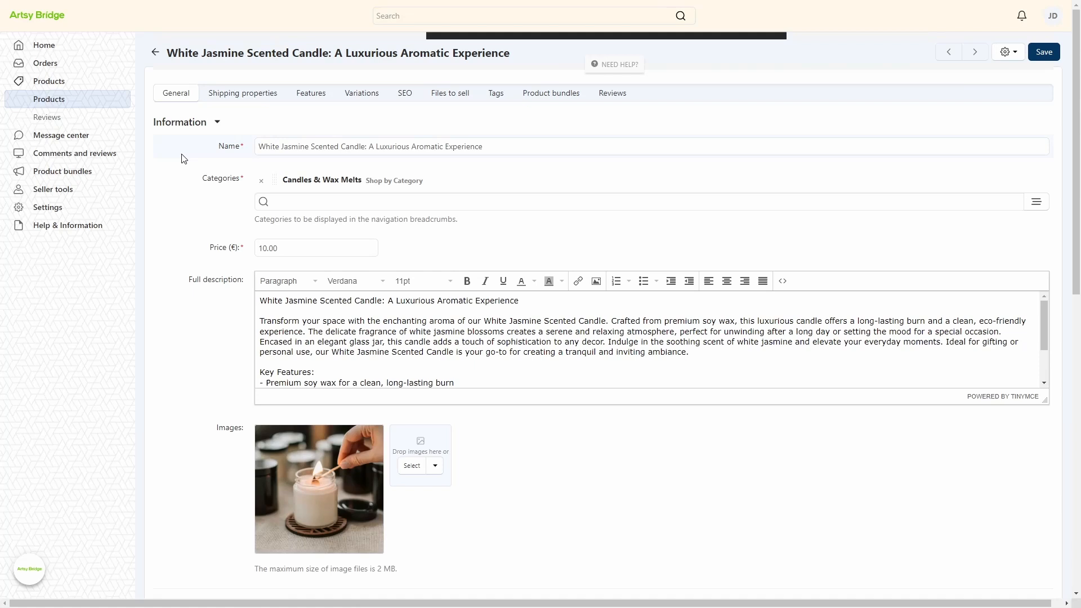
left_click(234, 97)
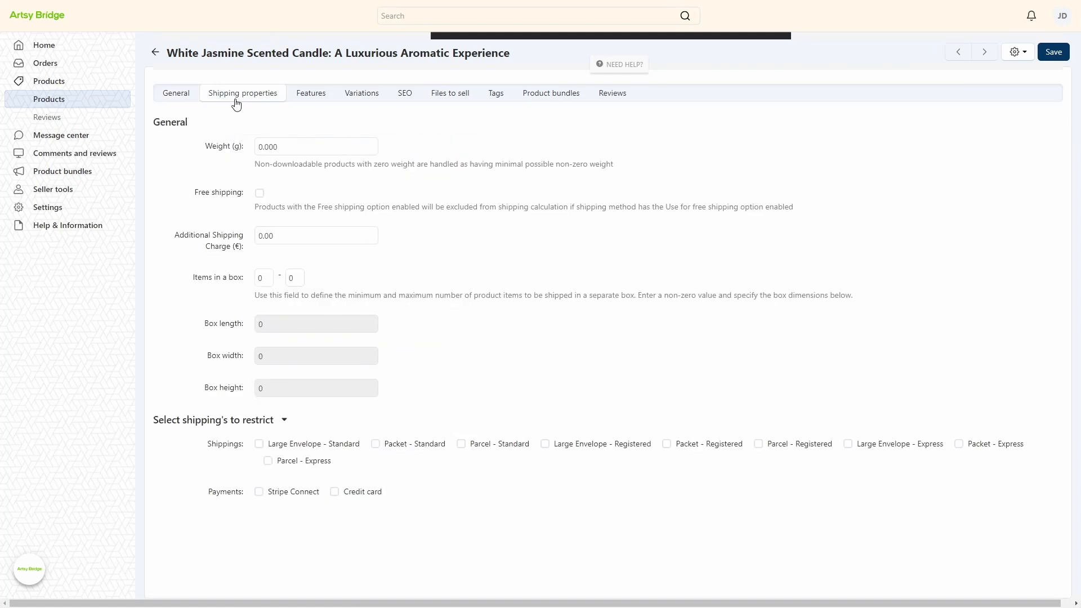
left_click_drag(289, 142, 219, 138)
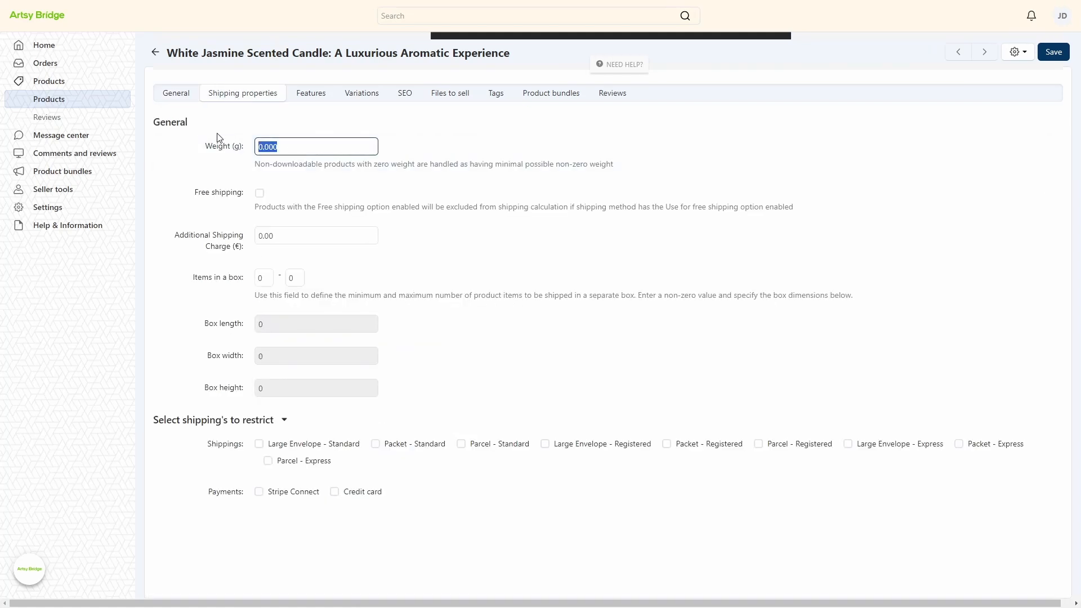
type("450")
Restrict every standard, registered and express shipping method for the candle except Parcel - Standard
left_click(259, 444)
left_click(375, 444)
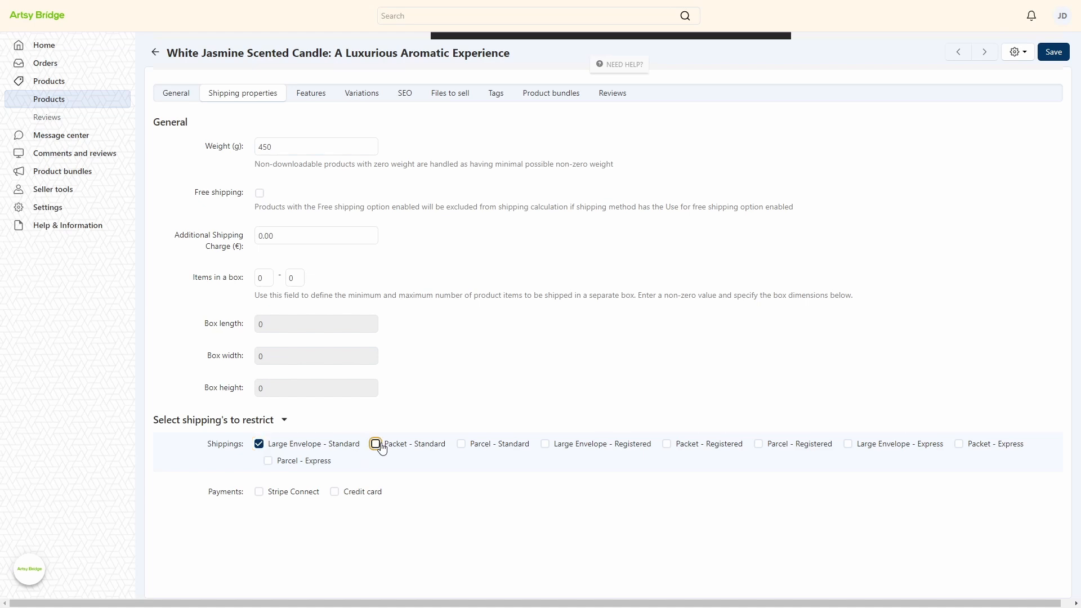
left_click(268, 462)
left_click(545, 444)
left_click(666, 444)
left_click(758, 445)
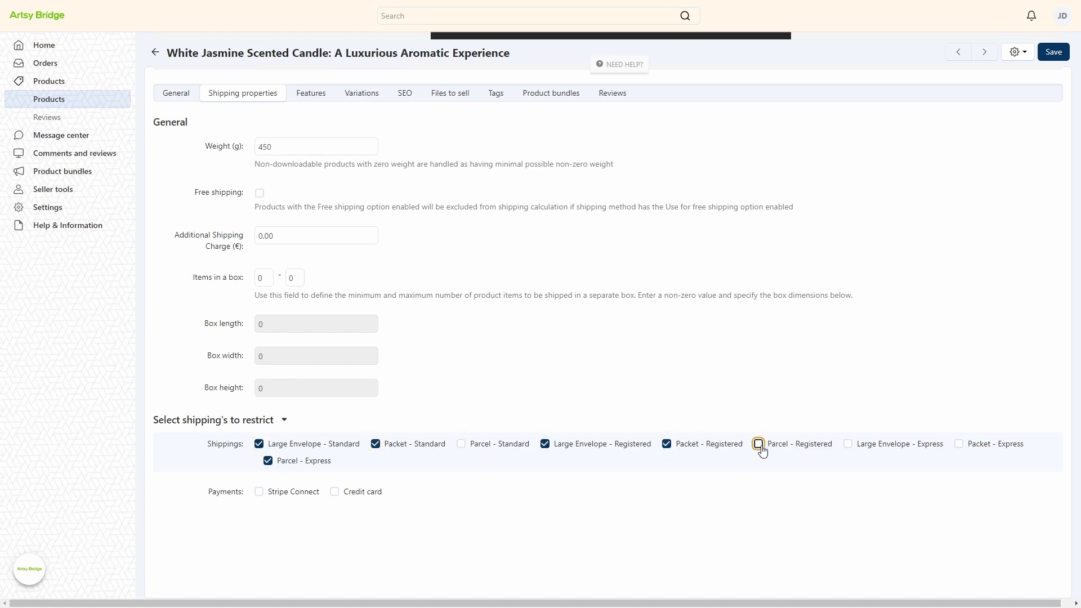
left_click(848, 444)
left_click(958, 444)
Create new product variations Blue Jasmine Scented and White Jasmine Scented from the White Jasmine Scented feature
left_click(299, 95)
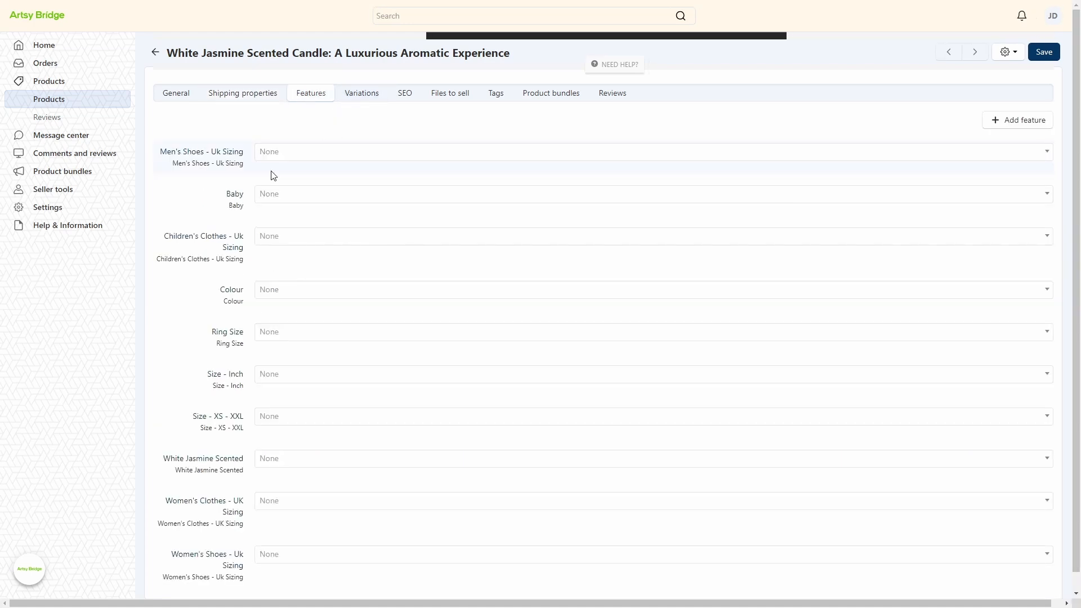
scroll(183, 214, "down", 1)
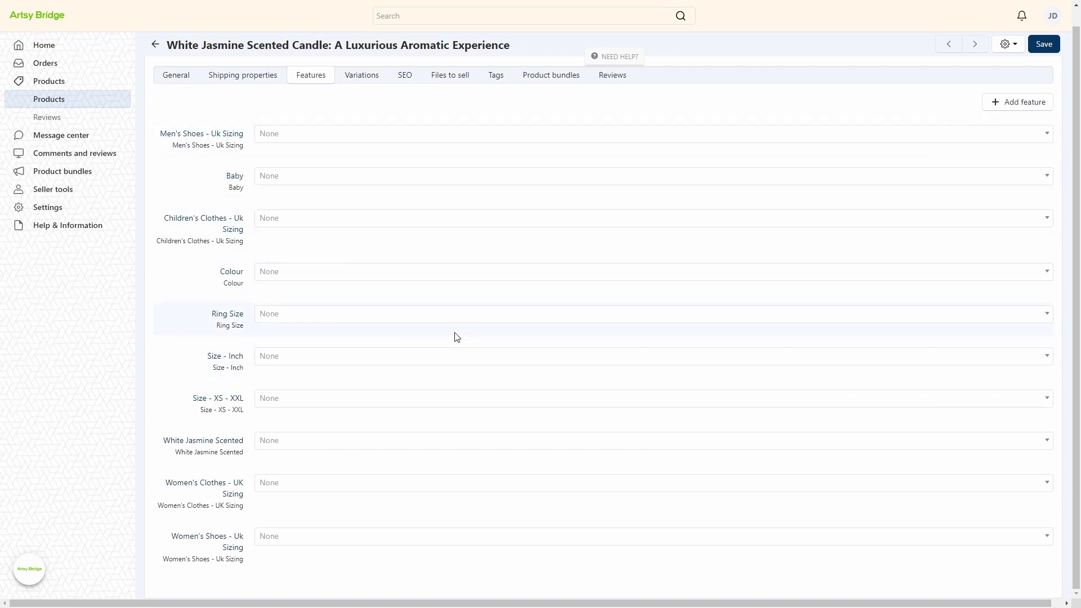
left_click(354, 81)
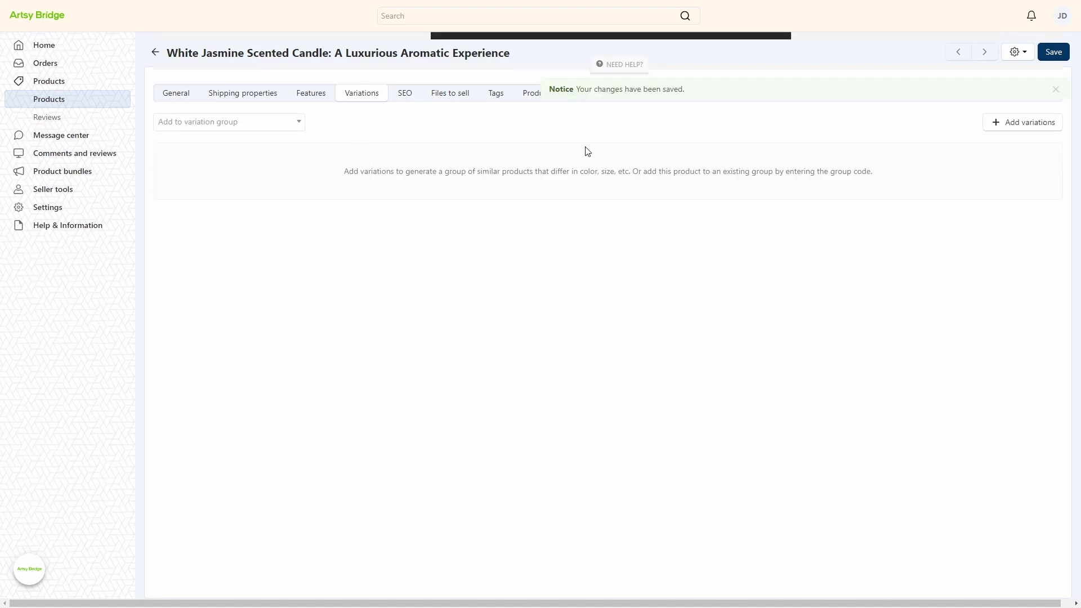
left_click(1030, 124)
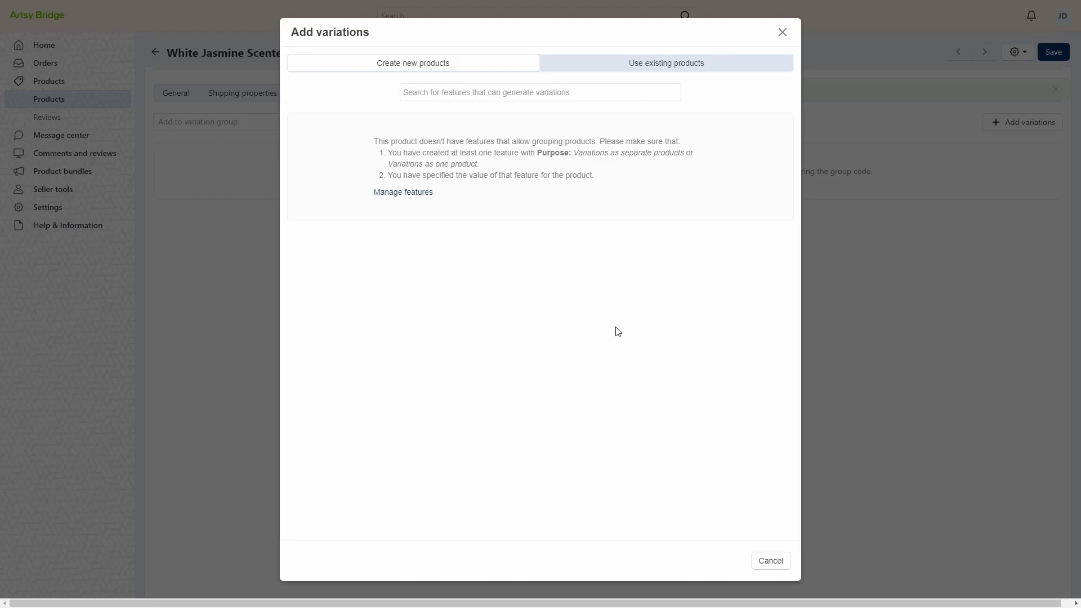
left_click(458, 92)
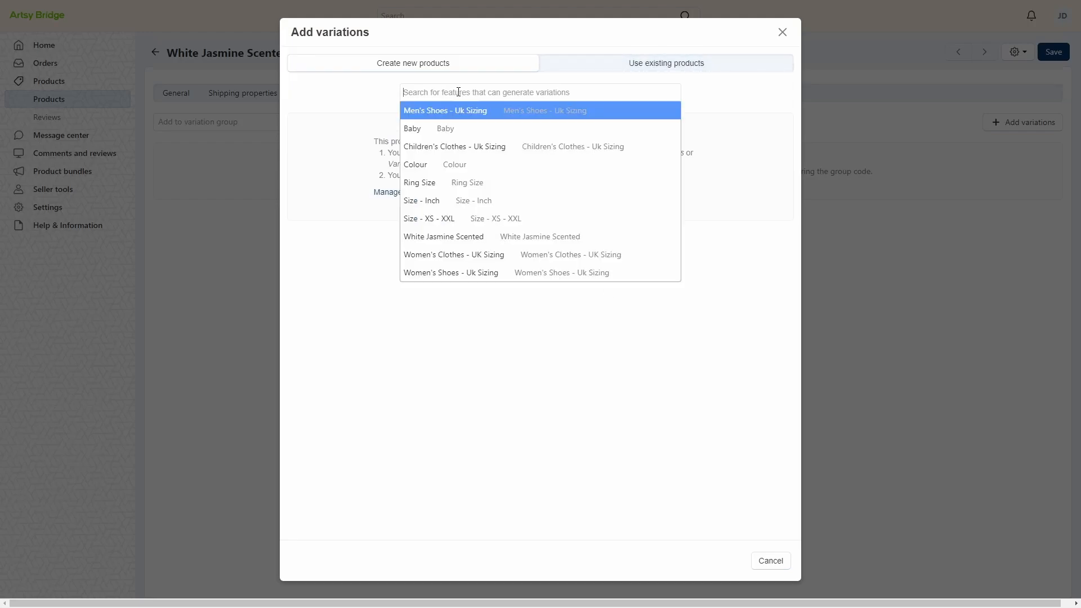
left_click(447, 237)
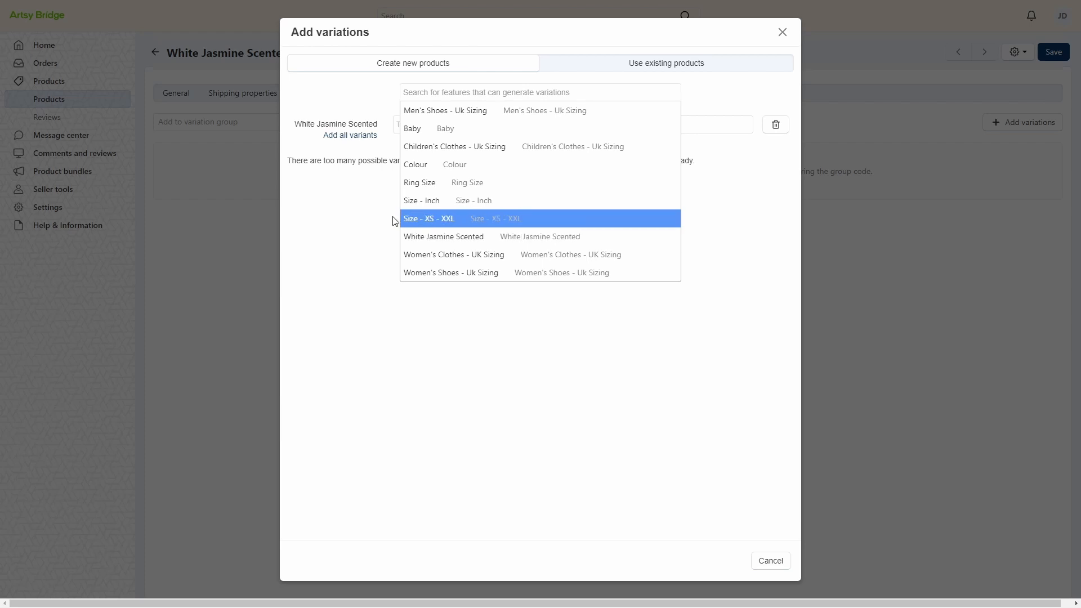
left_click(428, 125)
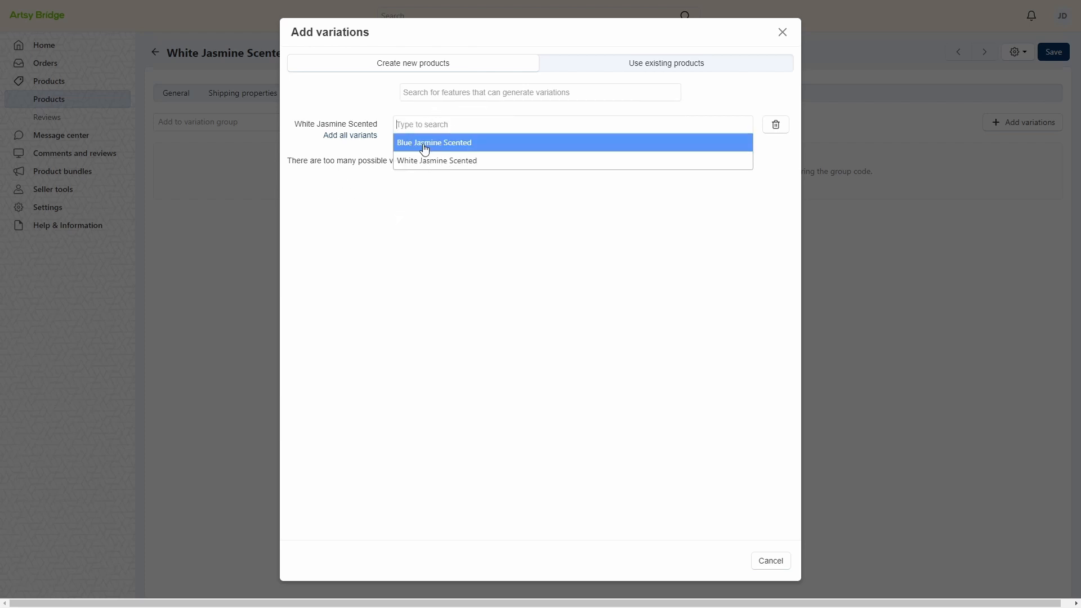
left_click(424, 141)
left_click(416, 176)
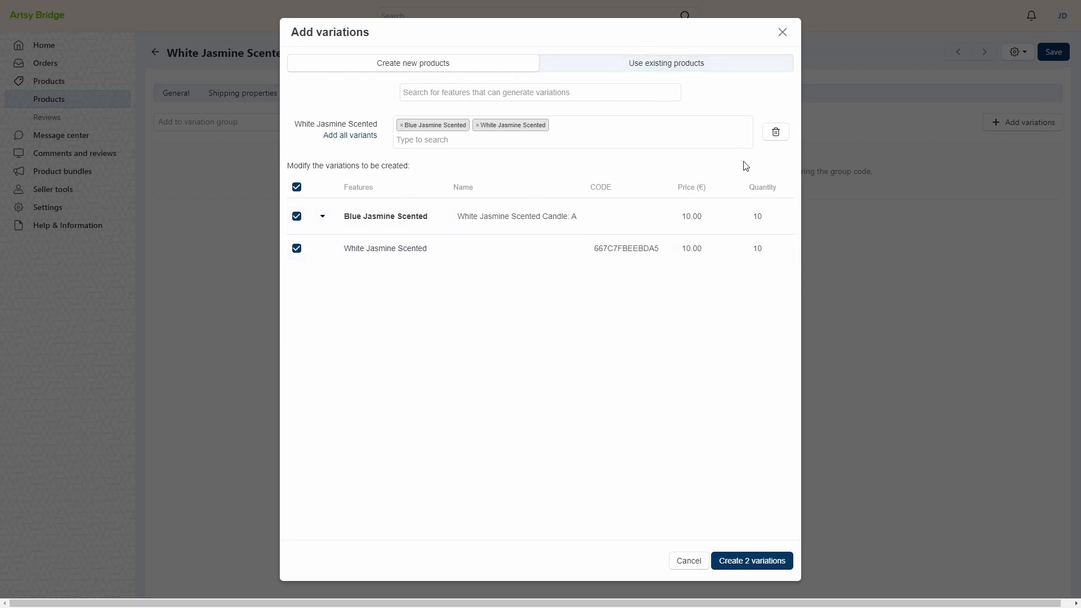
left_click(889, 381)
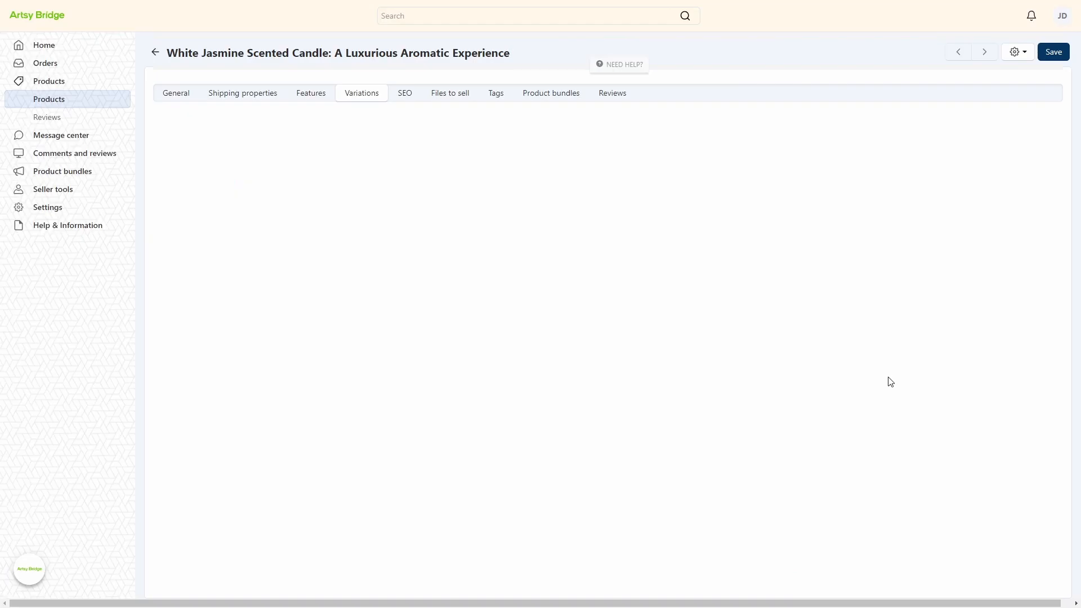
Review the product's SEO data, files to sell, tags, product bundles and reviews
left_click(405, 94)
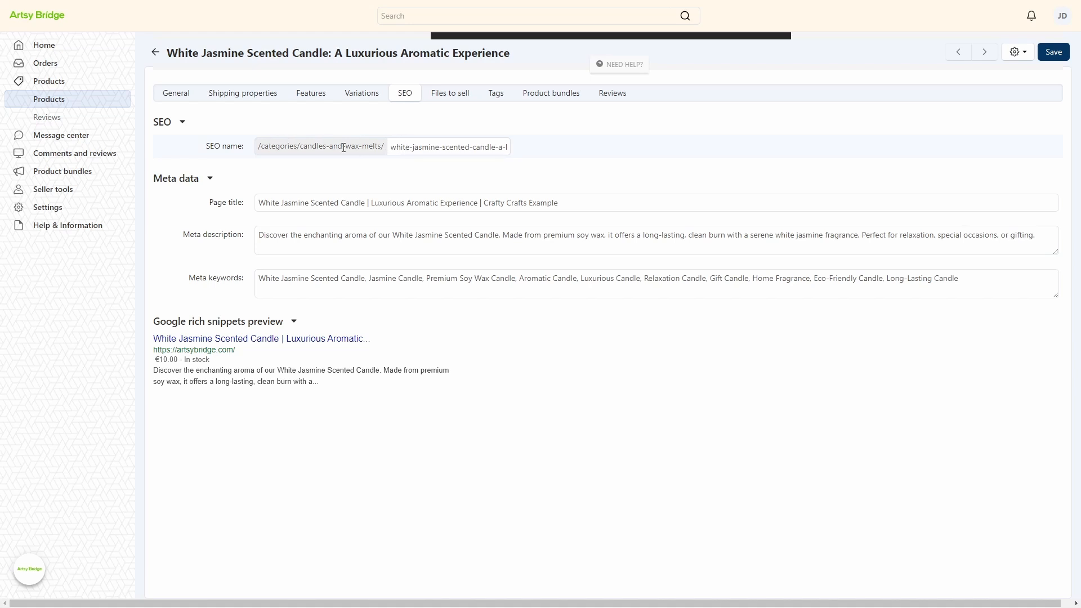
left_click(439, 96)
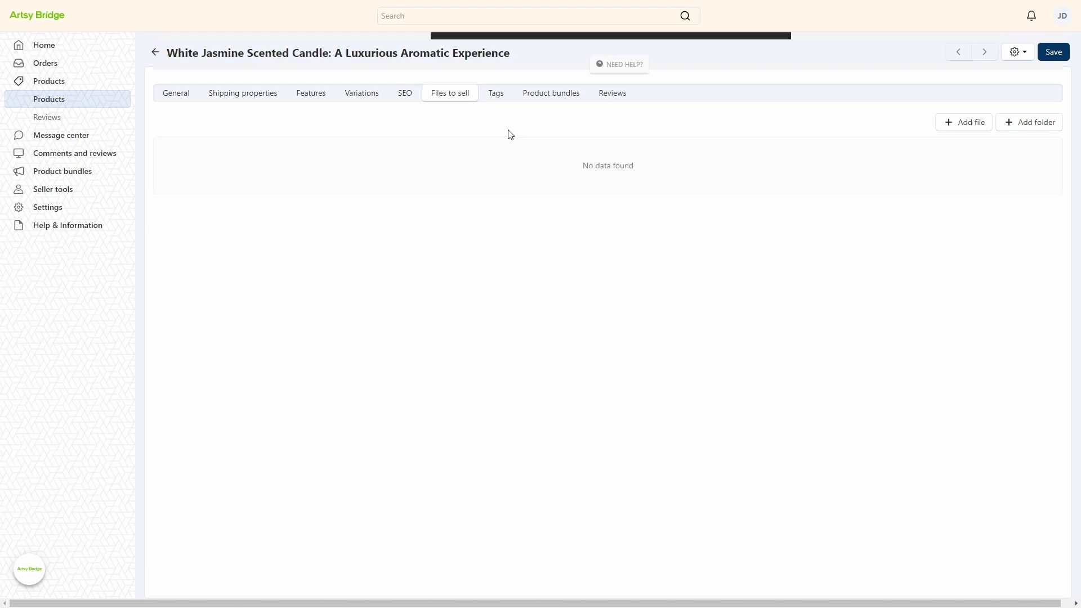
left_click(500, 100)
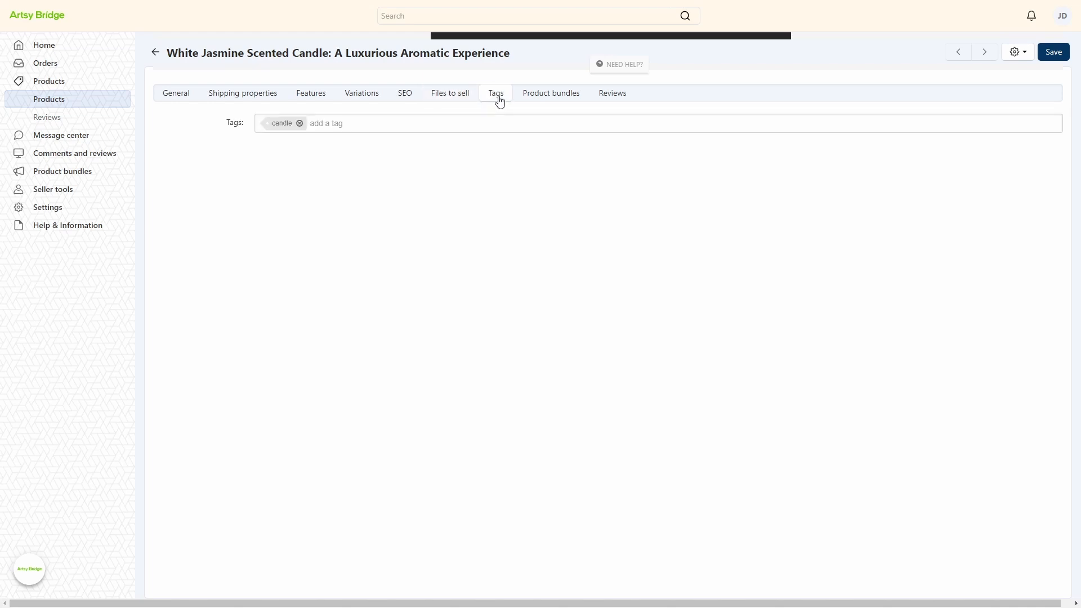
left_click(535, 98)
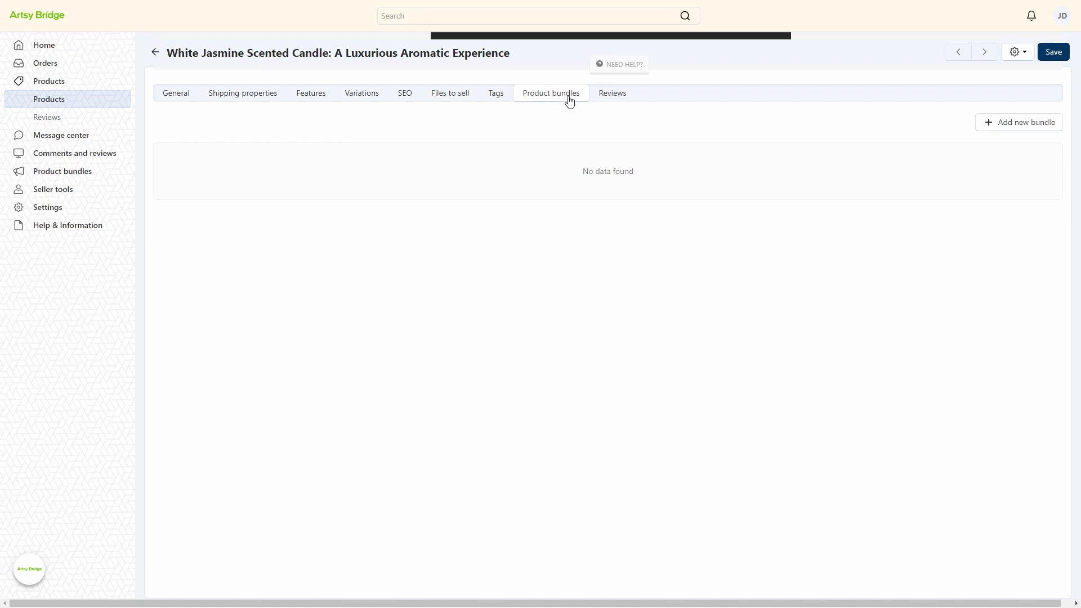
left_click(611, 96)
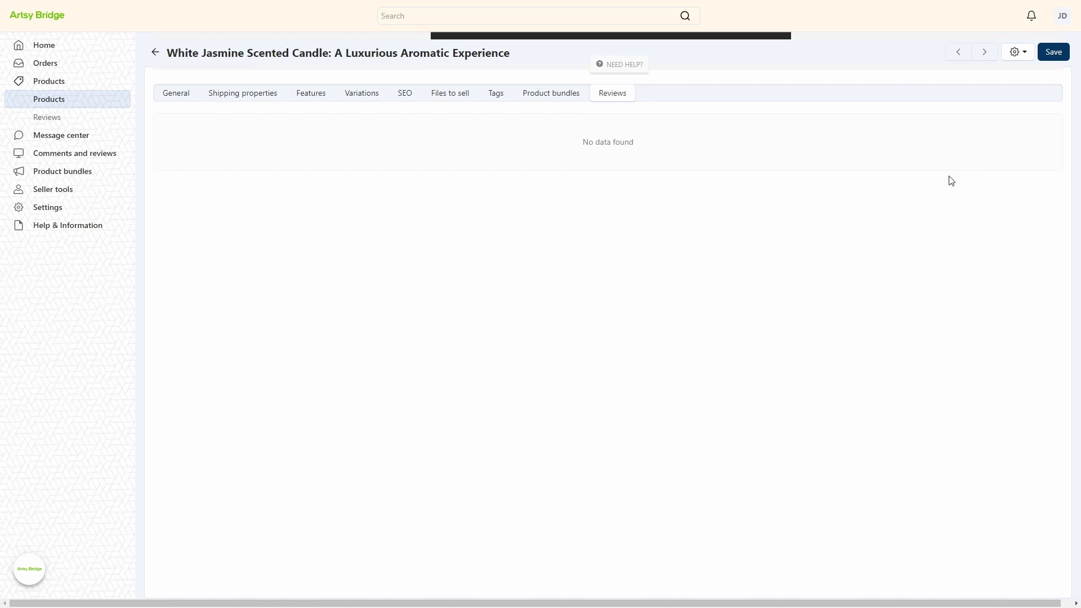
Save the product changes and open the storefront preview of the candle
left_click(1024, 59)
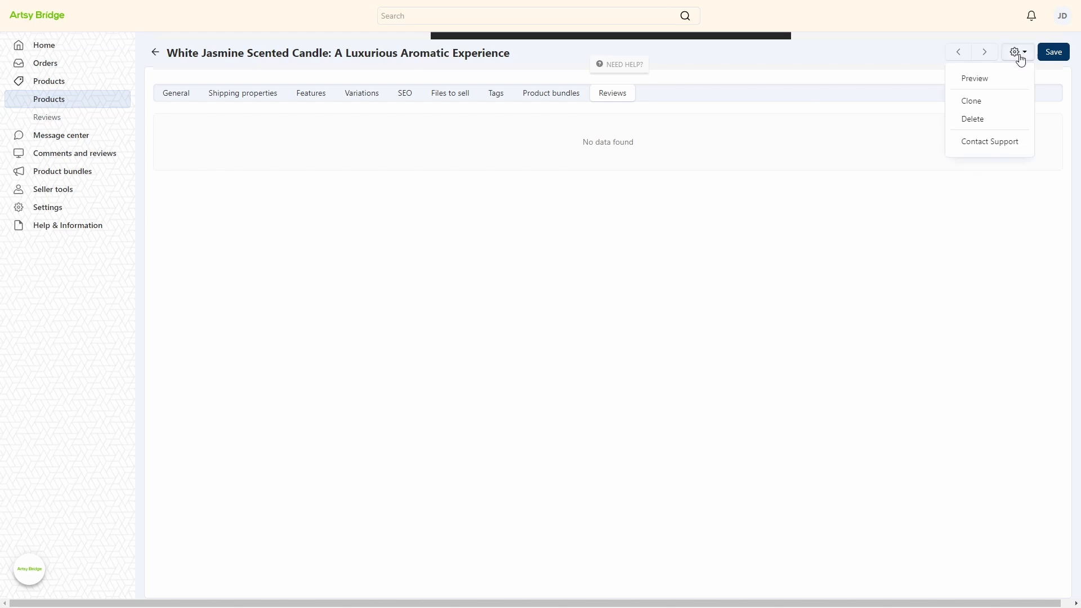
left_click(980, 78)
left_click(1018, 54)
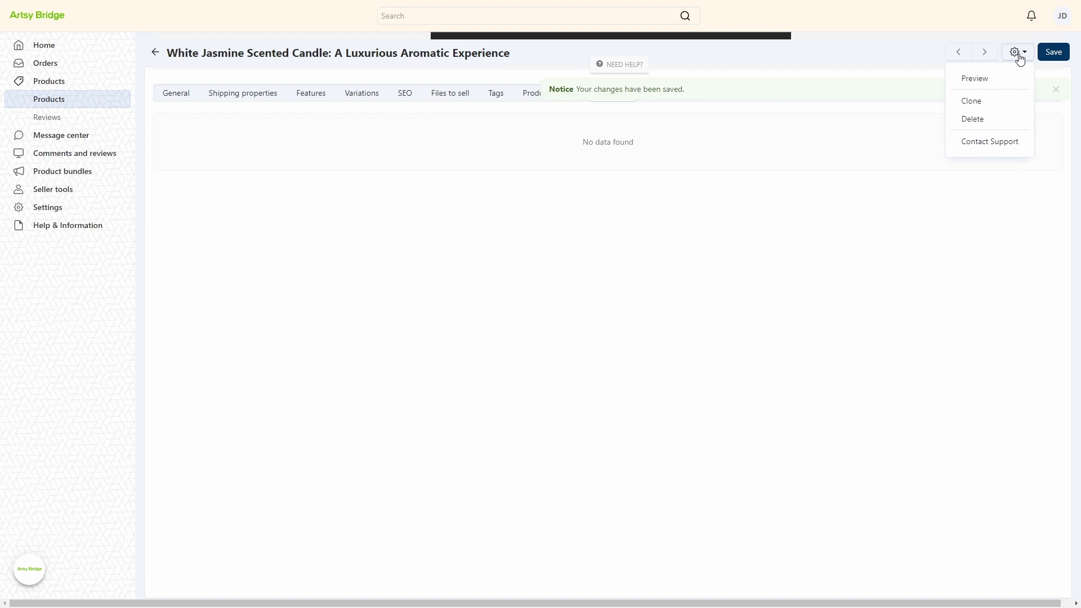
left_click(991, 79)
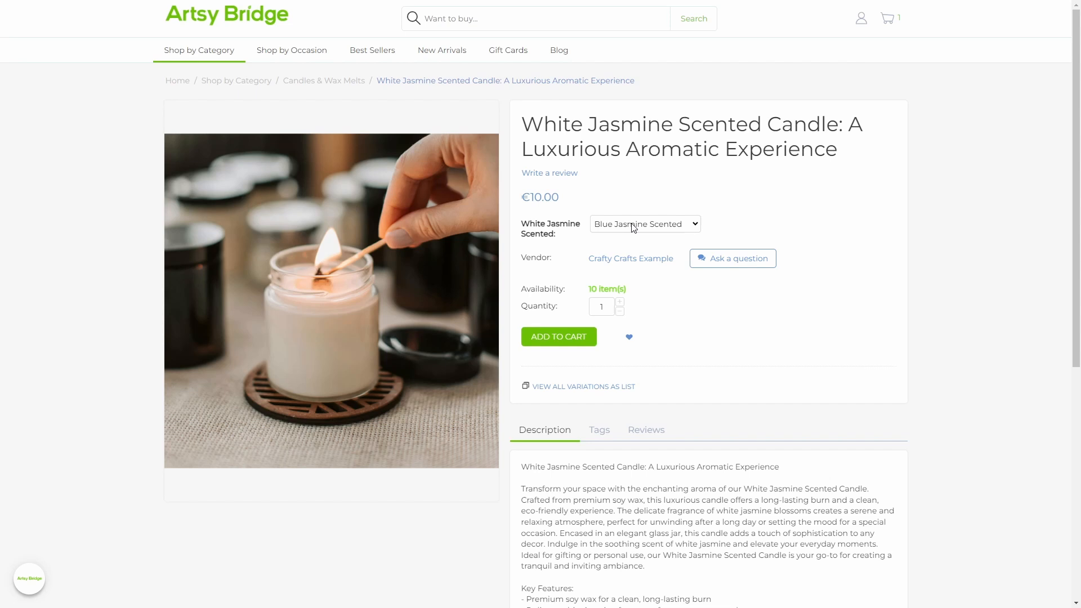
Switch the preview to White Jasmine Scented and back to Blue Jasmine Scented, and check its description, tags and reviews
left_click(629, 253)
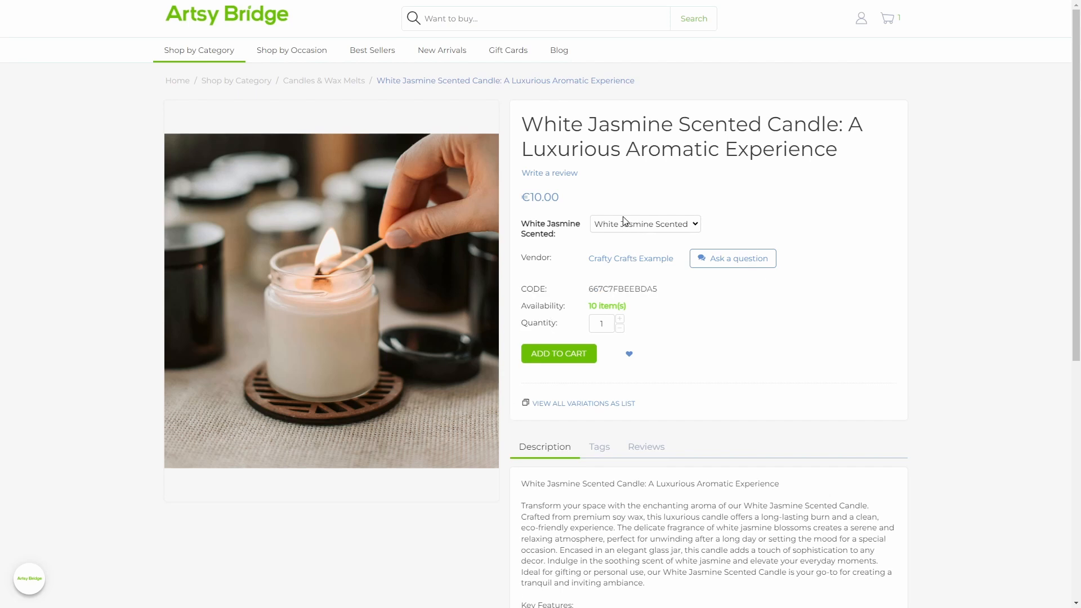
left_click(624, 222)
left_click(623, 242)
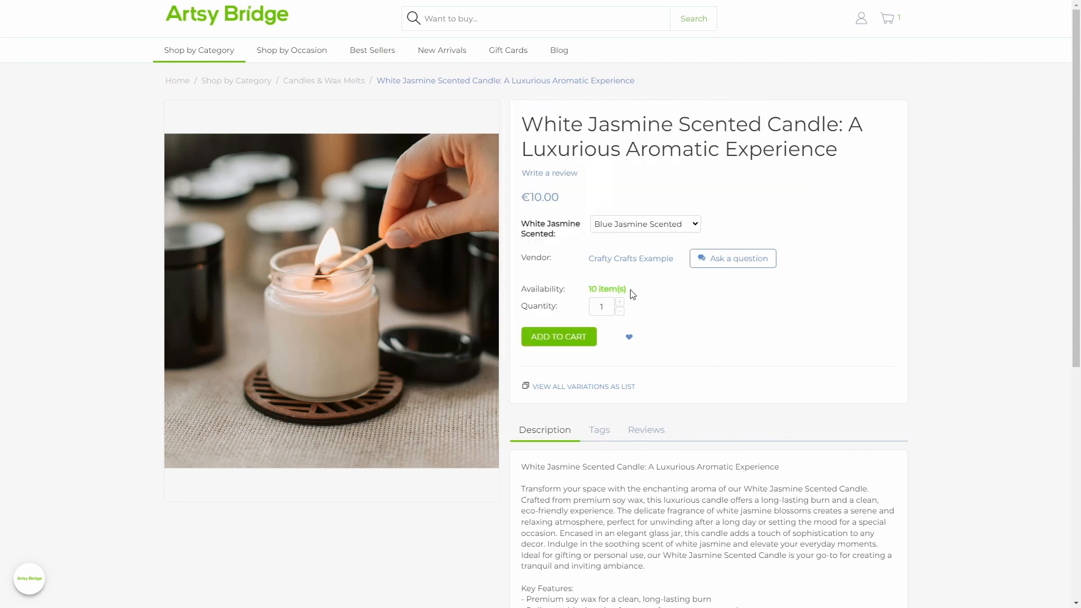
scroll(728, 299, "down", 4)
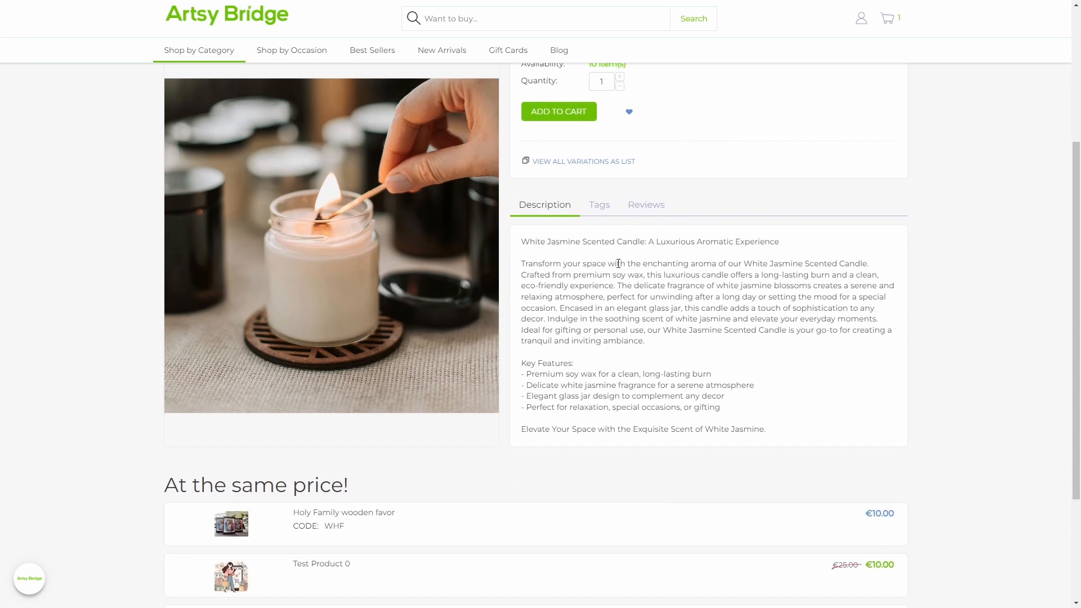
left_click(599, 204)
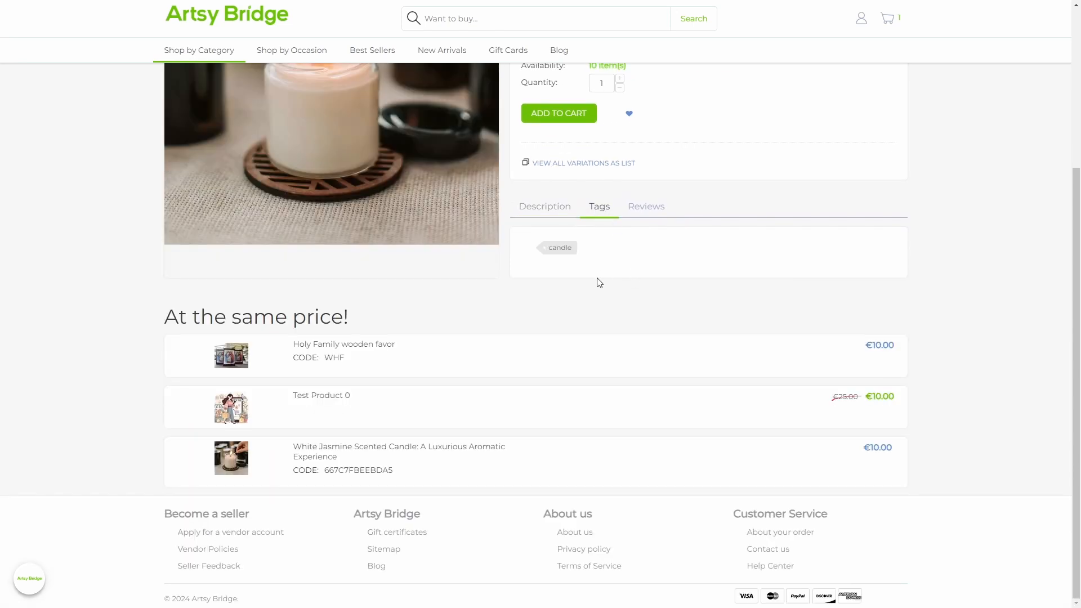
left_click(644, 207)
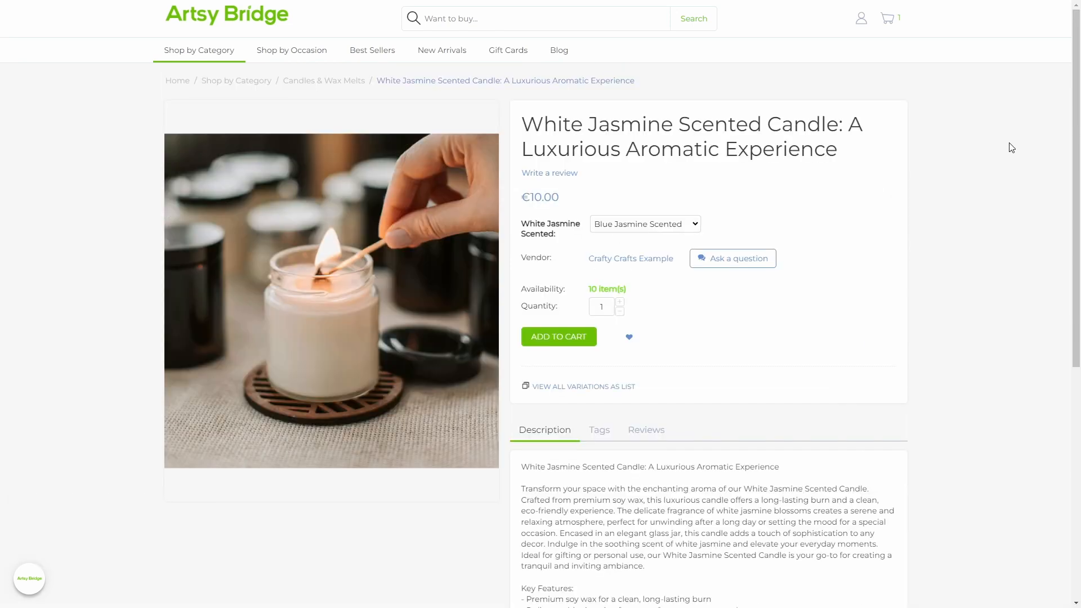